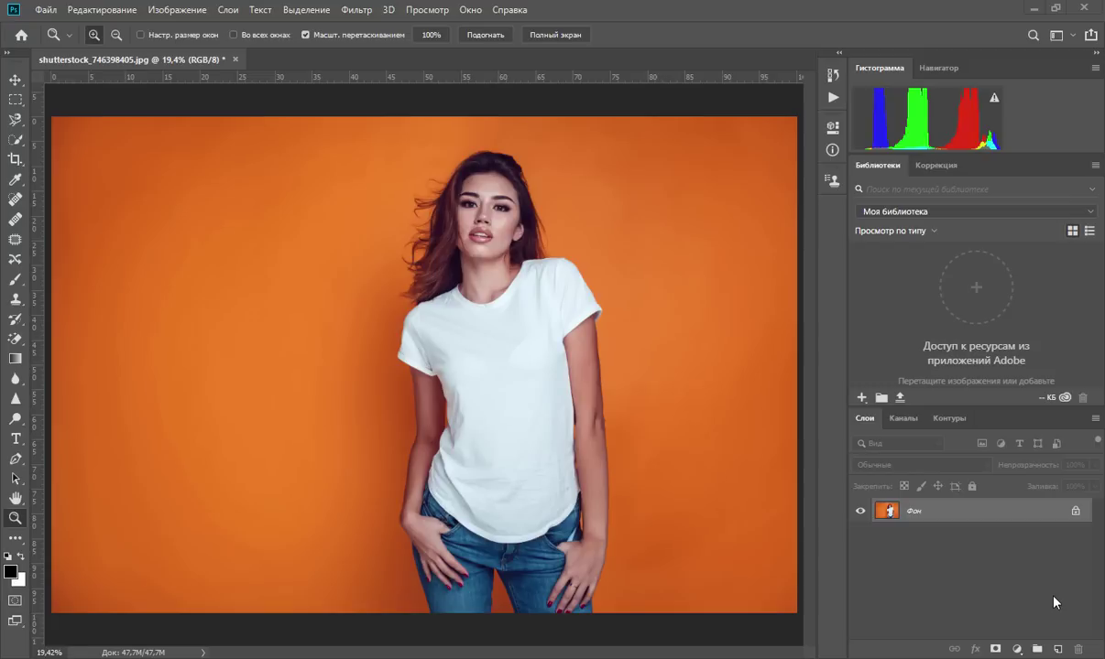
Add a Hue/Saturation layer, preview hue shifts on the orange background's reds, then reset hue to 0
{"action": "left_click", "coordinate": [1017, 651]}
{"action": "left_click", "coordinate": [947, 483]}
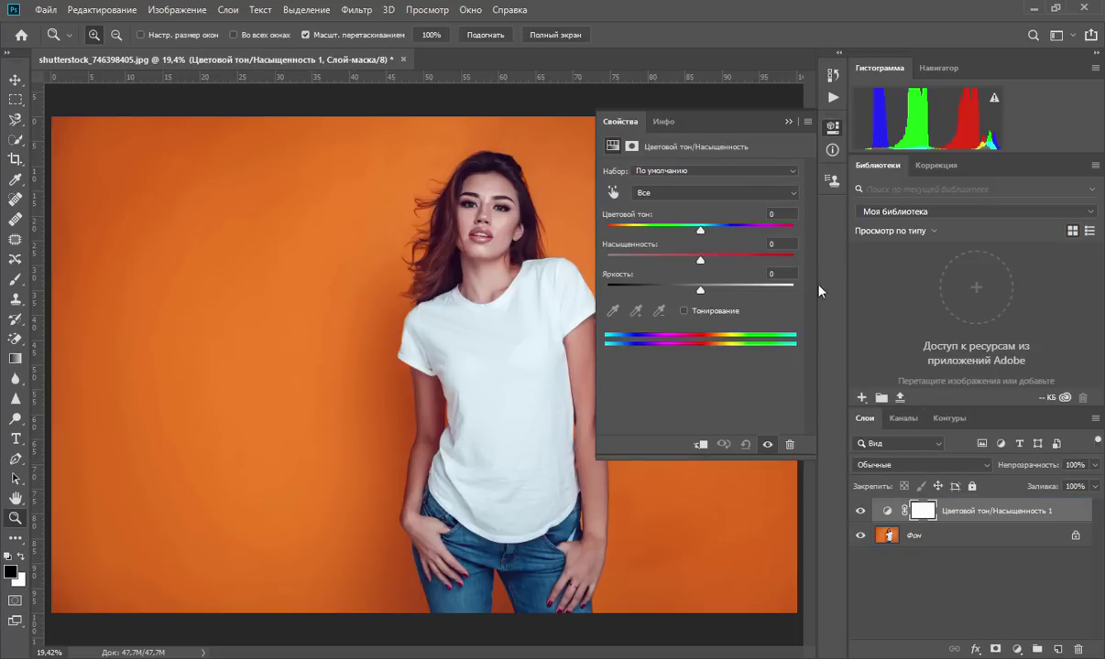
{"action": "left_click", "coordinate": [613, 191]}
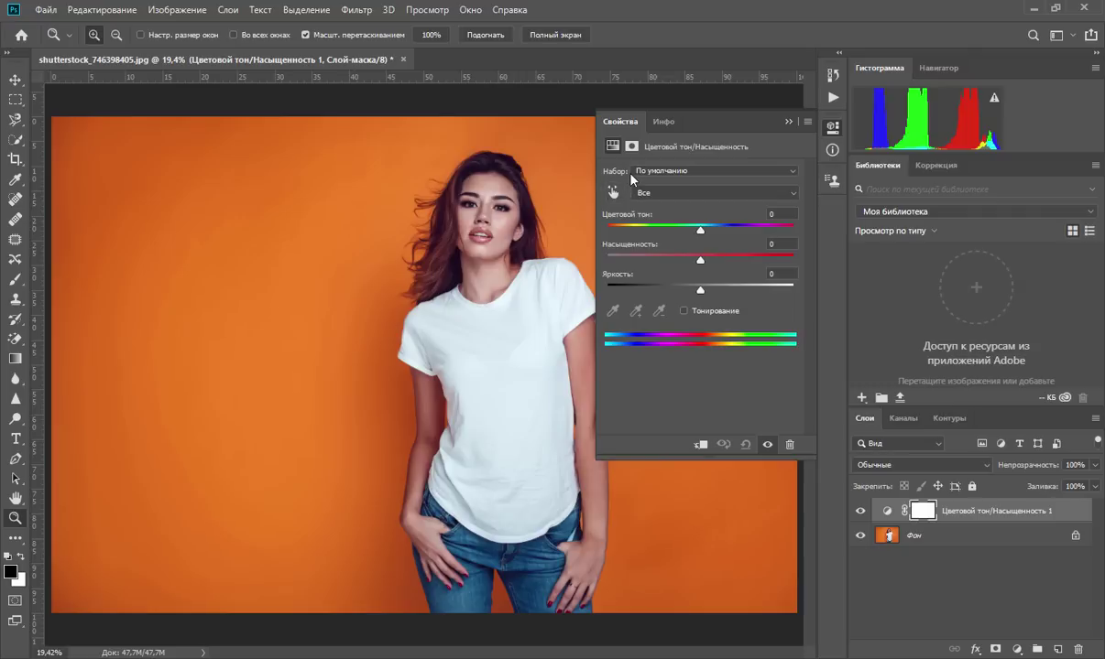
{"action": "left_click", "coordinate": [309, 167]}
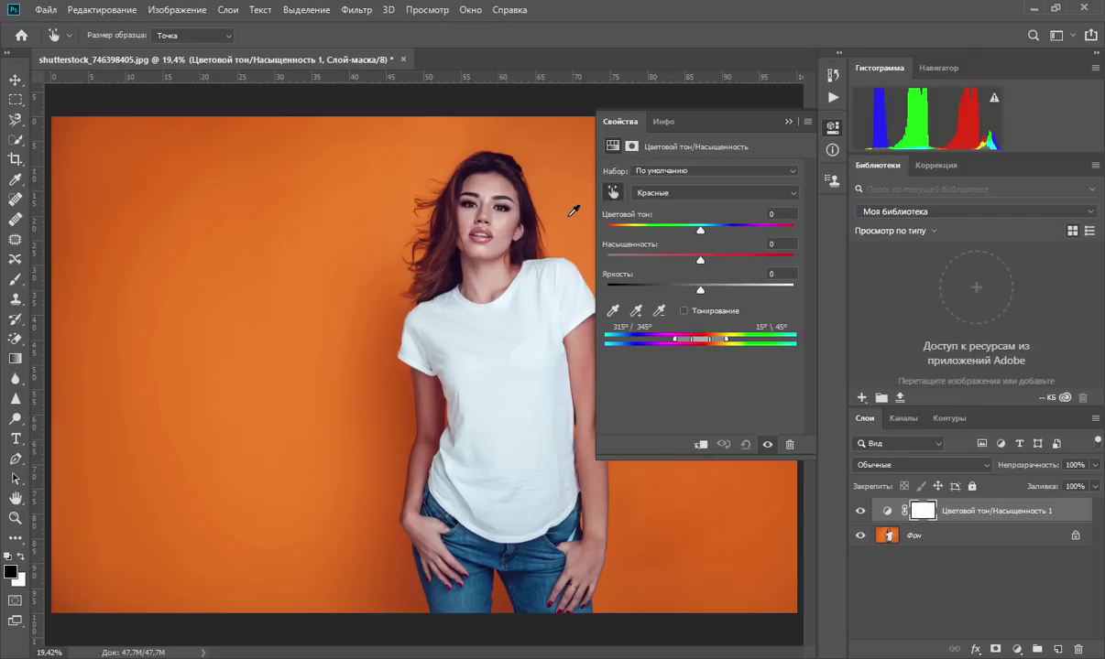
{"action": "mouse_move", "coordinate": [700, 230]}
{"action": "left_mouse_down"}
{"action": "mouse_move", "coordinate": [706, 238]}
{"action": "mouse_move", "coordinate": [680, 235]}
{"action": "mouse_move", "coordinate": [732, 240]}
{"action": "mouse_move", "coordinate": [675, 231]}
{"action": "left_mouse_up"}
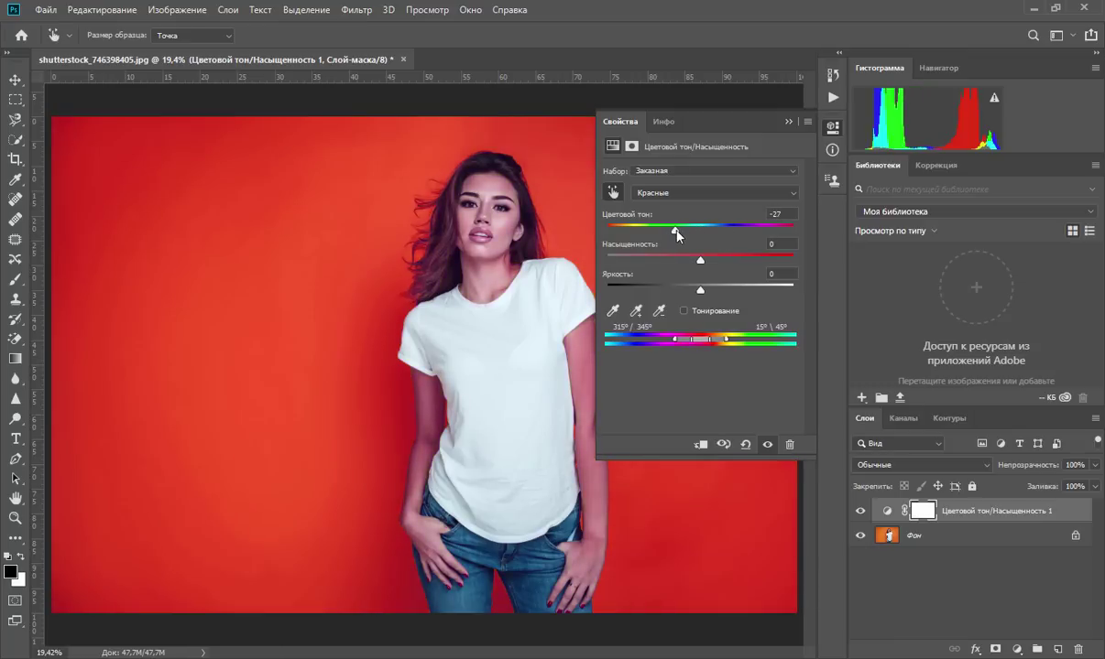
{"action": "left_click", "coordinate": [782, 217]}
{"action": "type", "text": "0"}
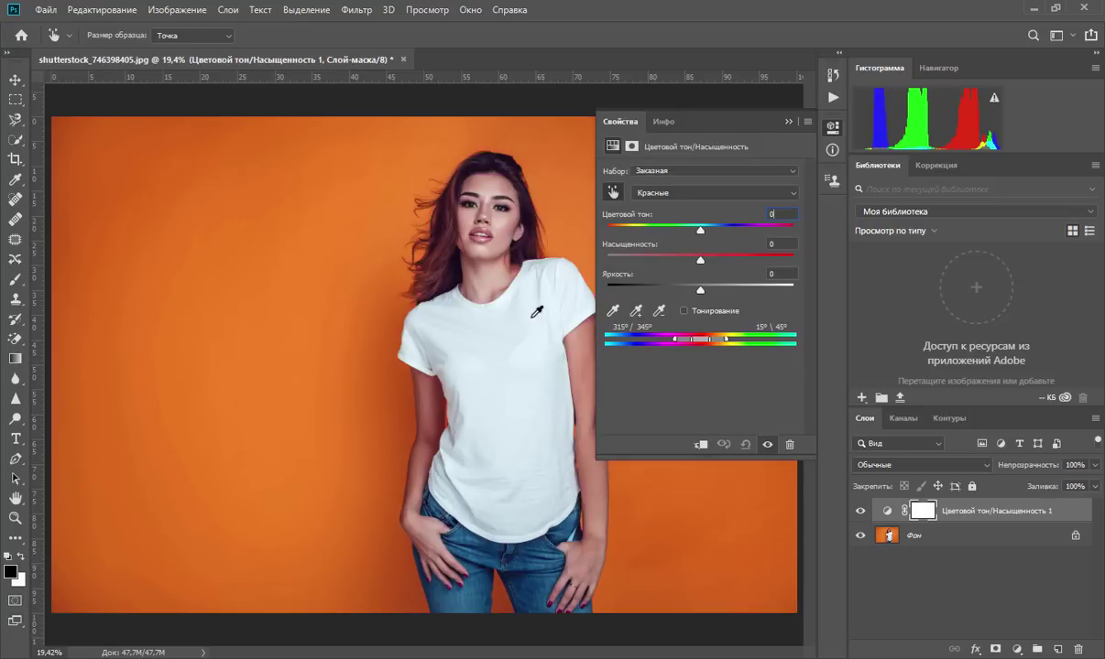
Preview a cyan hue shift on the shirt, reset it to 0, then delete the Hue/Saturation layer
{"action": "left_click", "coordinate": [528, 313]}
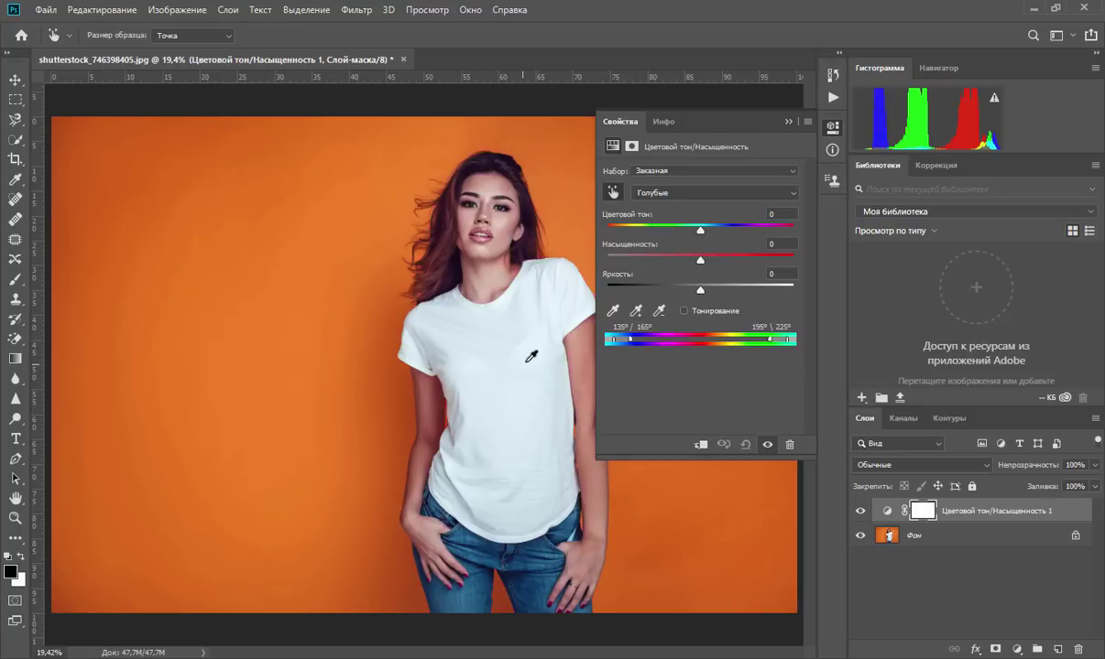
{"action": "mouse_move", "coordinate": [700, 229]}
{"action": "left_mouse_down"}
{"action": "mouse_move", "coordinate": [646, 230]}
{"action": "mouse_move", "coordinate": [709, 230]}
{"action": "left_mouse_up"}
{"action": "left_click_drag", "start_coordinate": [788, 213], "coordinate": [758, 213]}
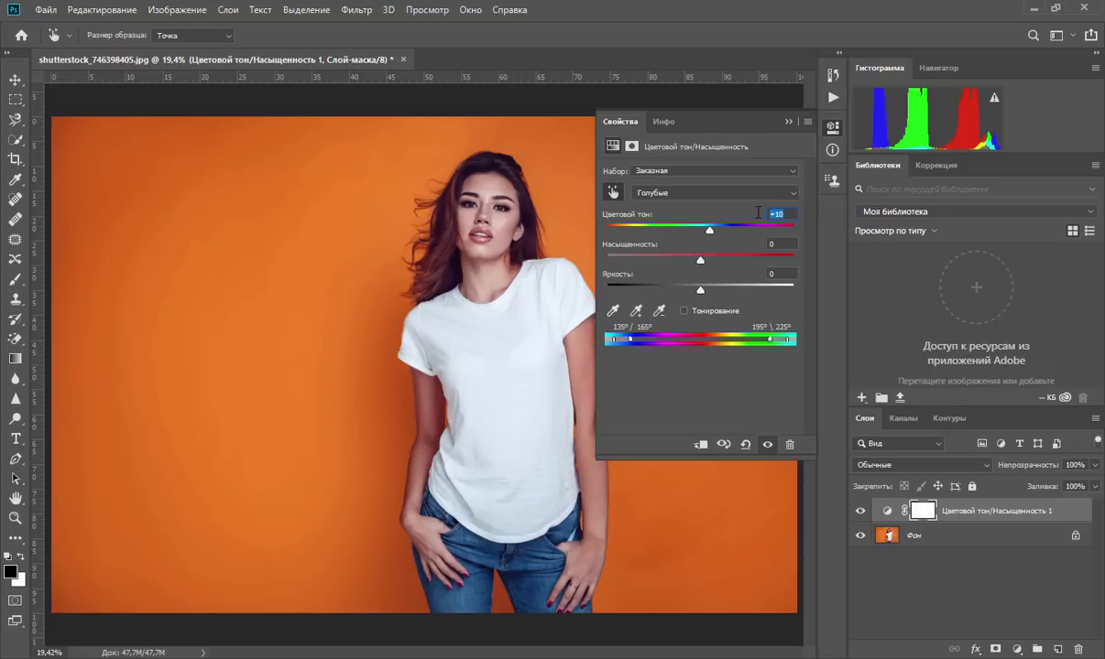
{"action": "type", "text": "0"}
{"action": "left_click", "coordinate": [788, 121]}
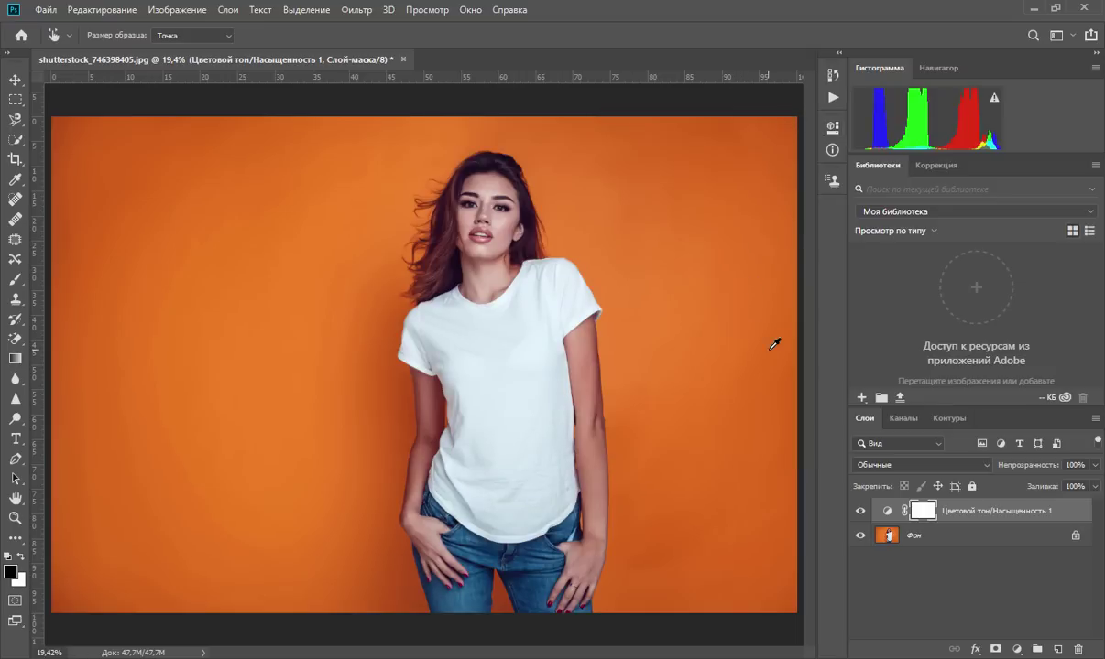
{"action": "key", "text": "z"}
{"action": "left_click", "coordinate": [963, 515]}
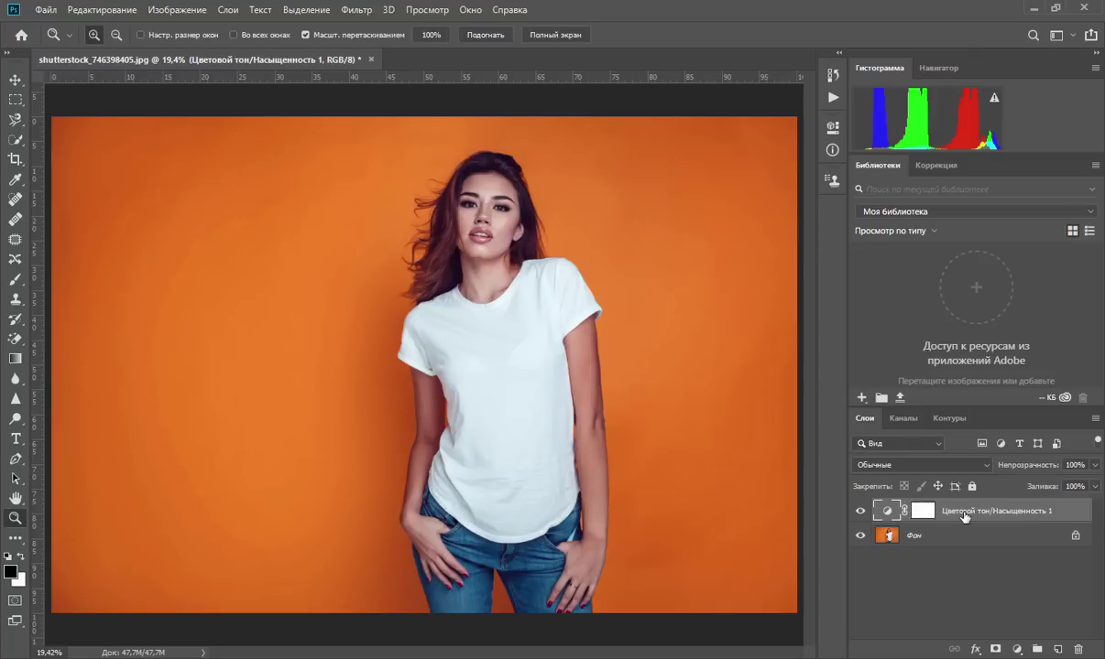
{"action": "key", "text": "Delete"}
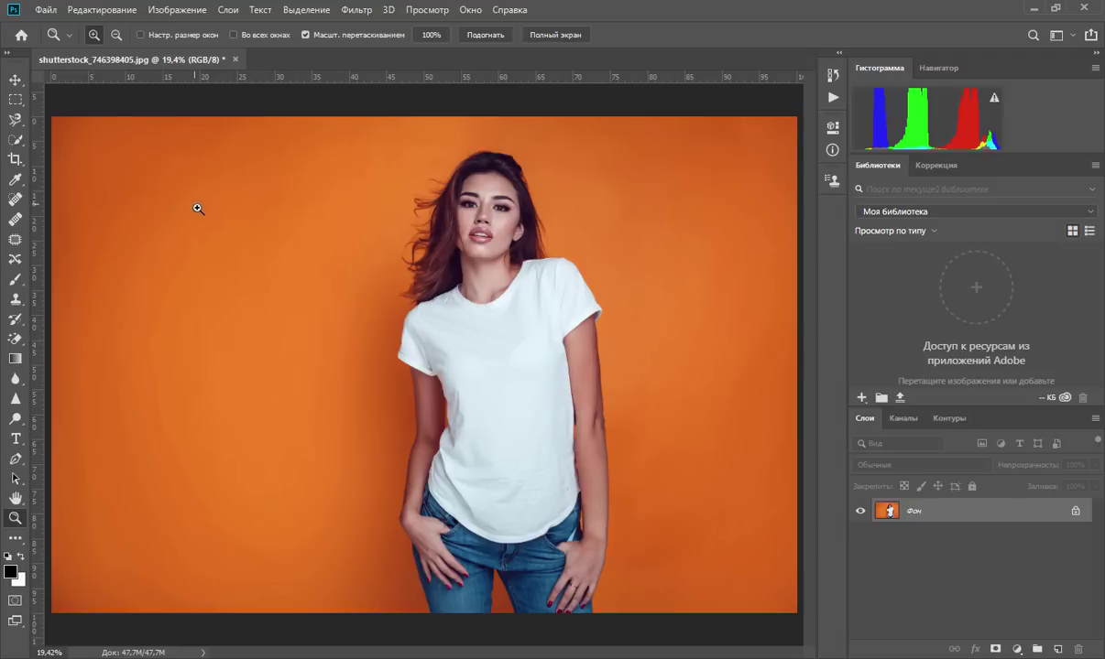
Quick-select the white T-shirt, adding the right sleeve's lower corner with a smaller brush
{"action": "left_click", "coordinate": [16, 139]}
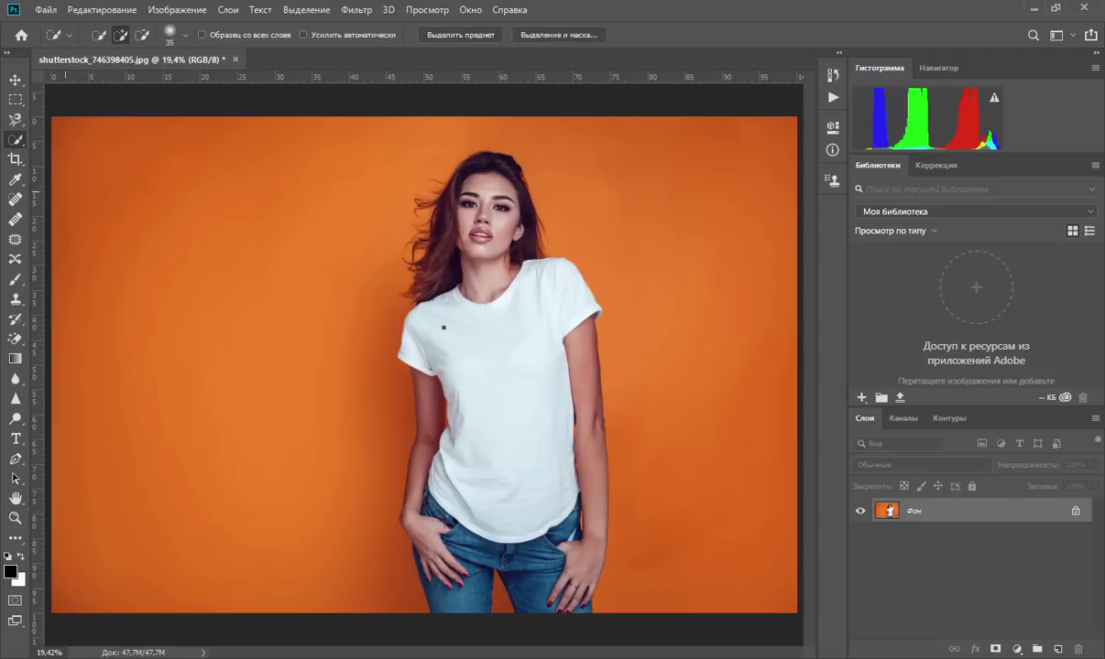
{"action": "mouse_move", "coordinate": [443, 310]}
{"action": "left_mouse_down"}
{"action": "mouse_move", "coordinate": [468, 357]}
{"action": "mouse_move", "coordinate": [500, 328]}
{"action": "left_mouse_up"}
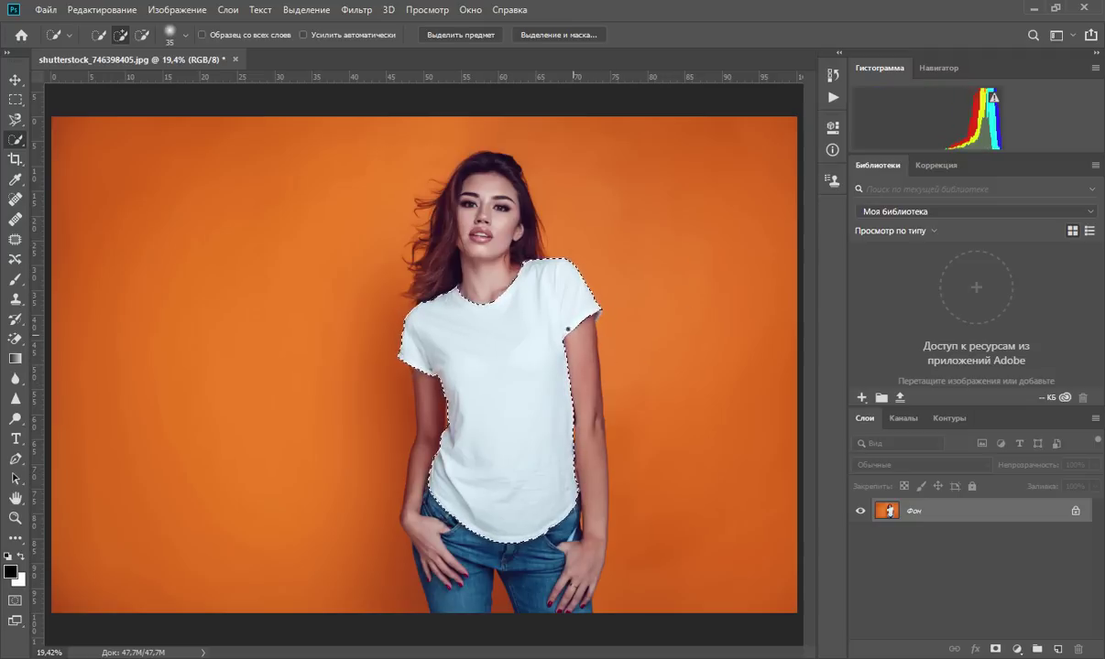
{"action": "scroll", "coordinate": [604, 331], "scroll_direction": "up", "scroll_amount": 3, "text": "alt"}
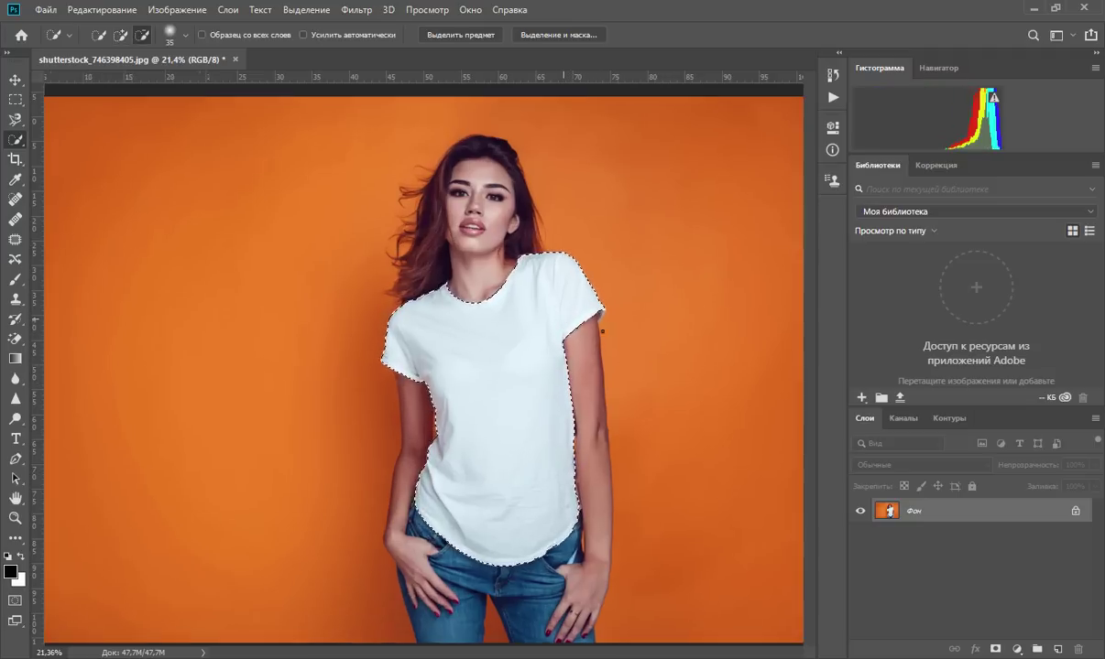
{"action": "scroll", "coordinate": [607, 332], "scroll_direction": "up", "scroll_amount": 2, "text": "alt"}
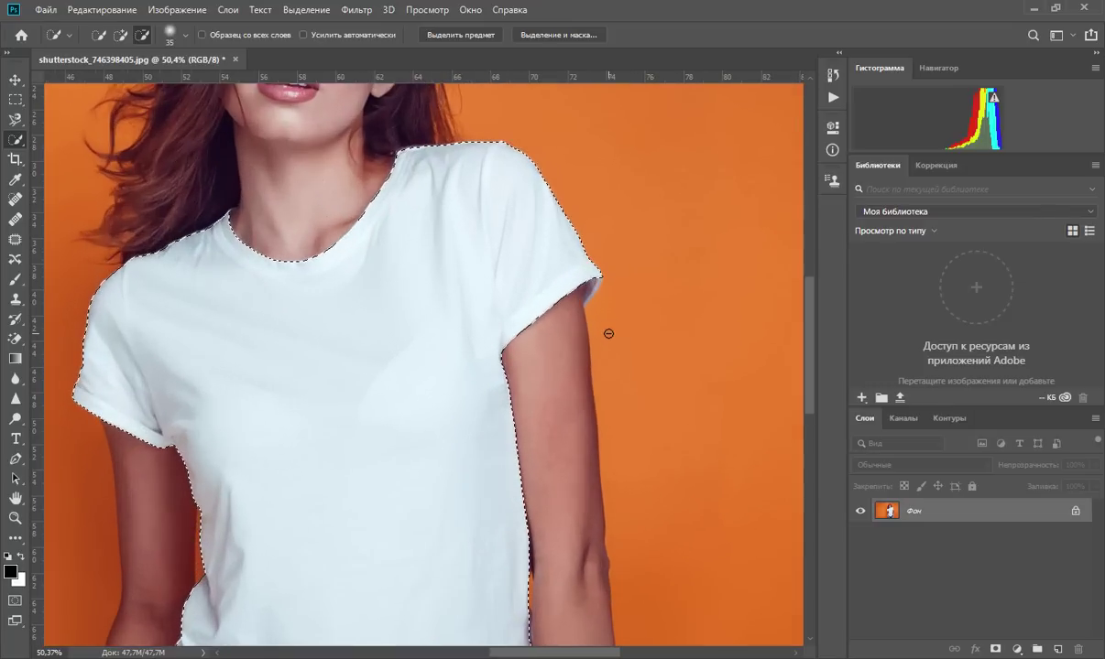
{"action": "key", "text": "bracketleft"}
{"action": "key", "text": "bracketleft"}
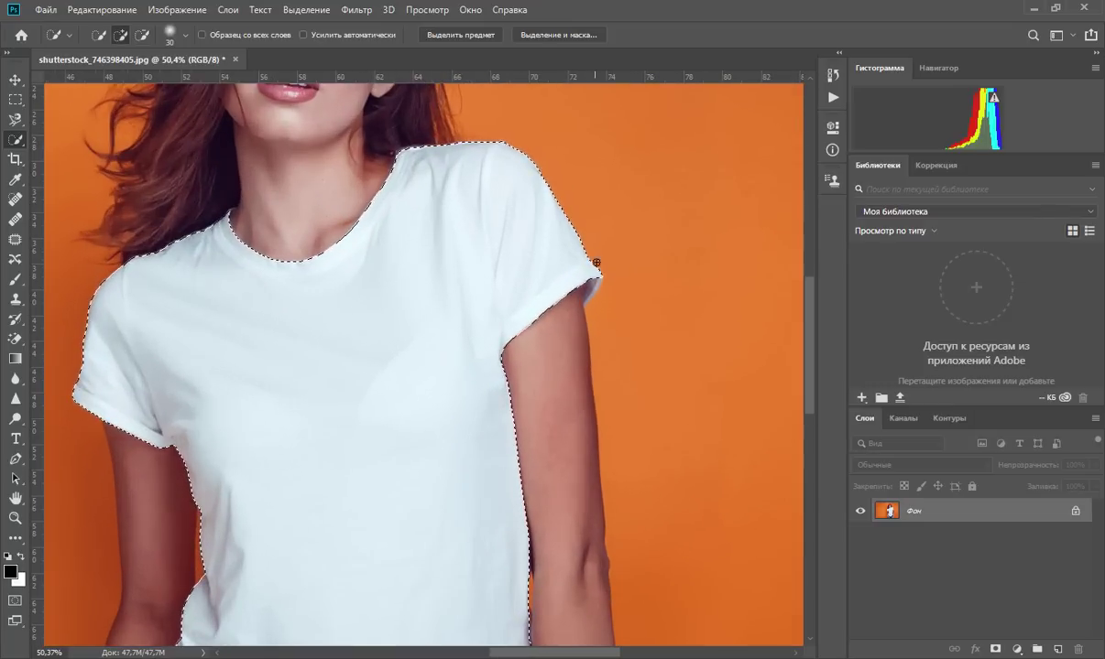
{"action": "left_click", "coordinate": [589, 291]}
{"action": "scroll", "coordinate": [473, 345], "scroll_direction": "down", "scroll_amount": 2}
{"action": "scroll", "coordinate": [471, 348], "scroll_direction": "down", "scroll_amount": 2}
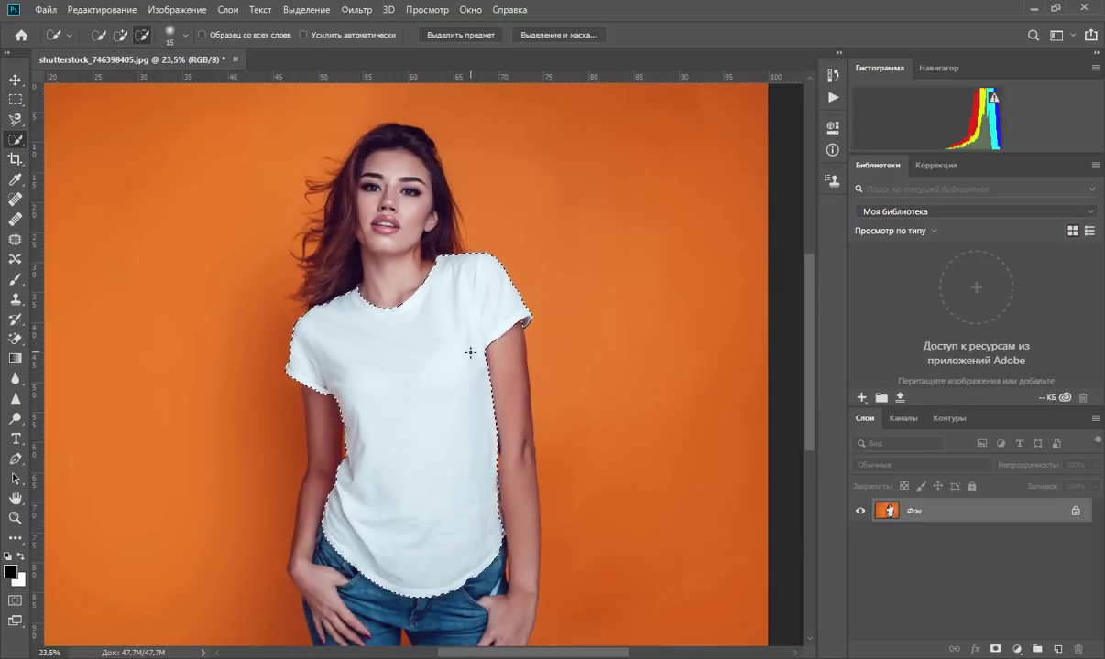
{"action": "scroll", "coordinate": [468, 352], "scroll_direction": "down", "scroll_amount": 1}
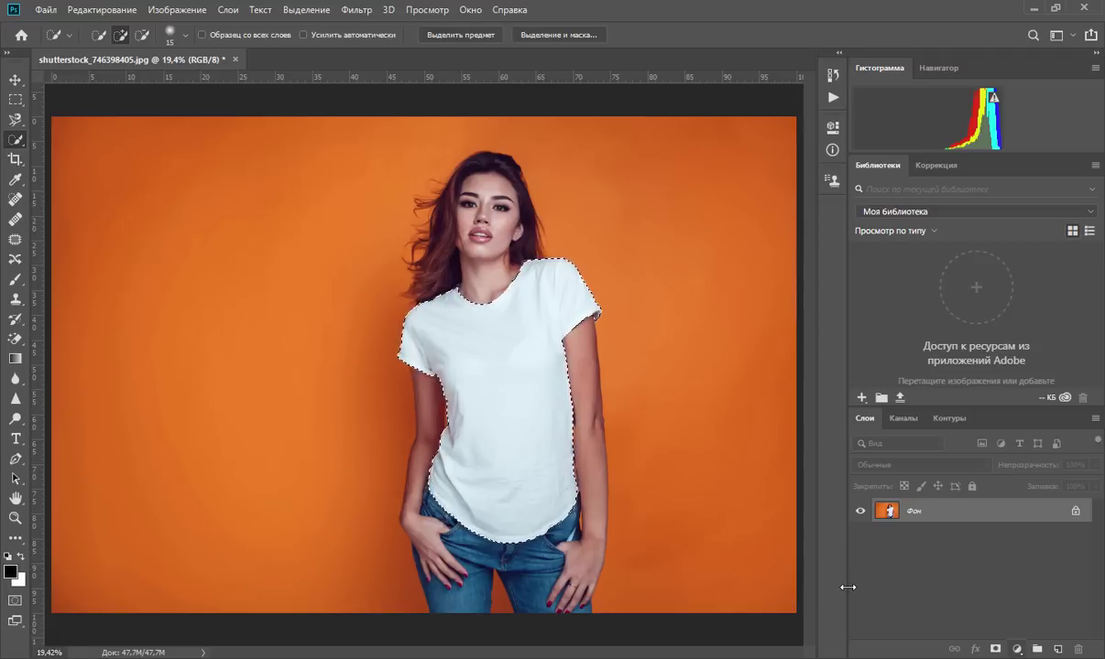
Add a Solid Color fill layer in cyan #49d4f2, masked to the selected shirt
{"action": "left_click", "coordinate": [1017, 650]}
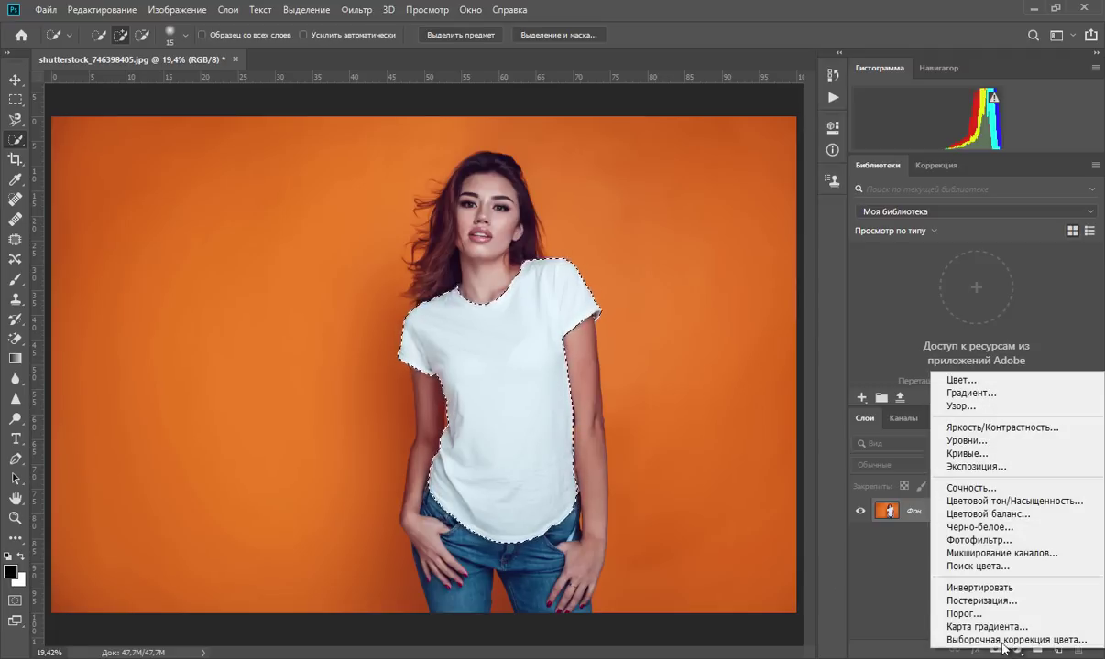
{"action": "left_click", "coordinate": [970, 385]}
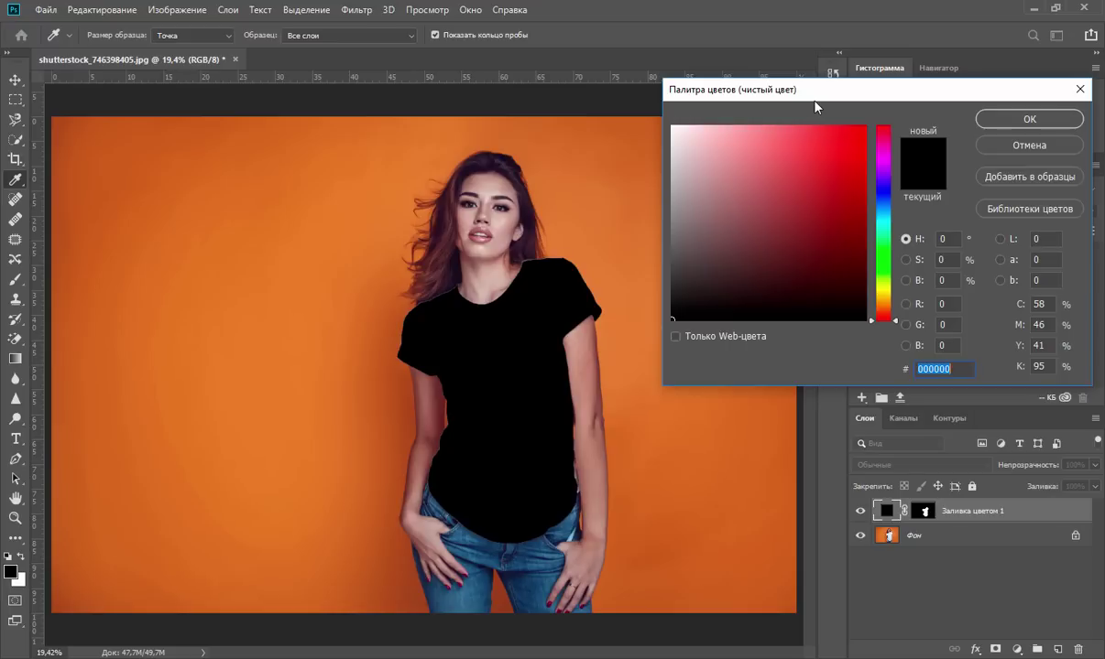
{"action": "left_click", "coordinate": [883, 217]}
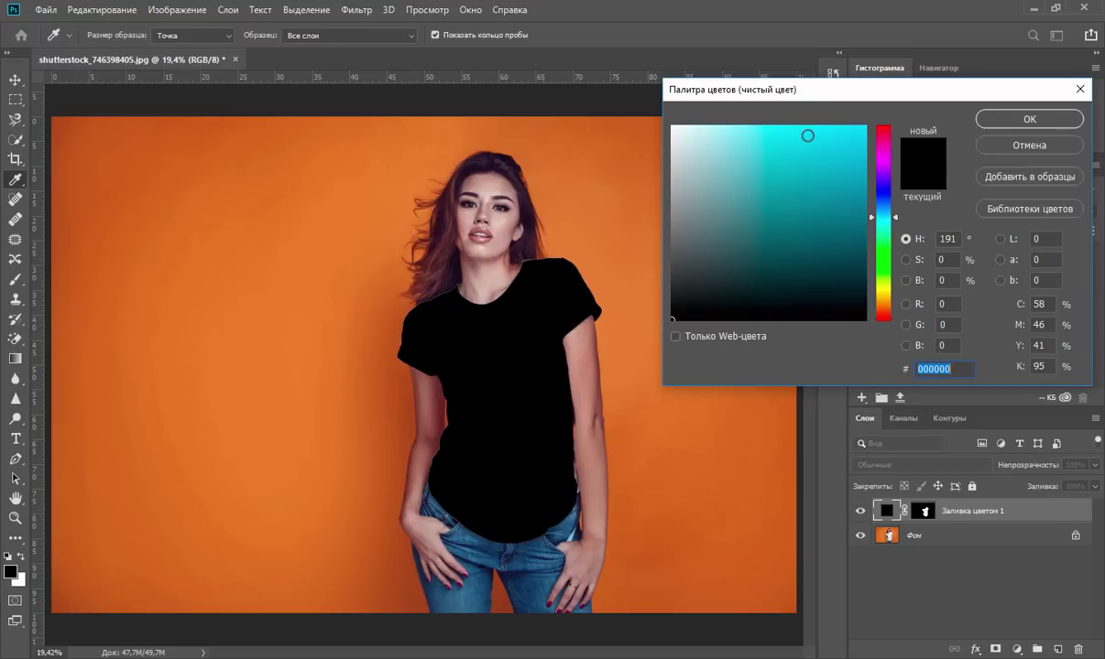
{"action": "left_click", "coordinate": [807, 136]}
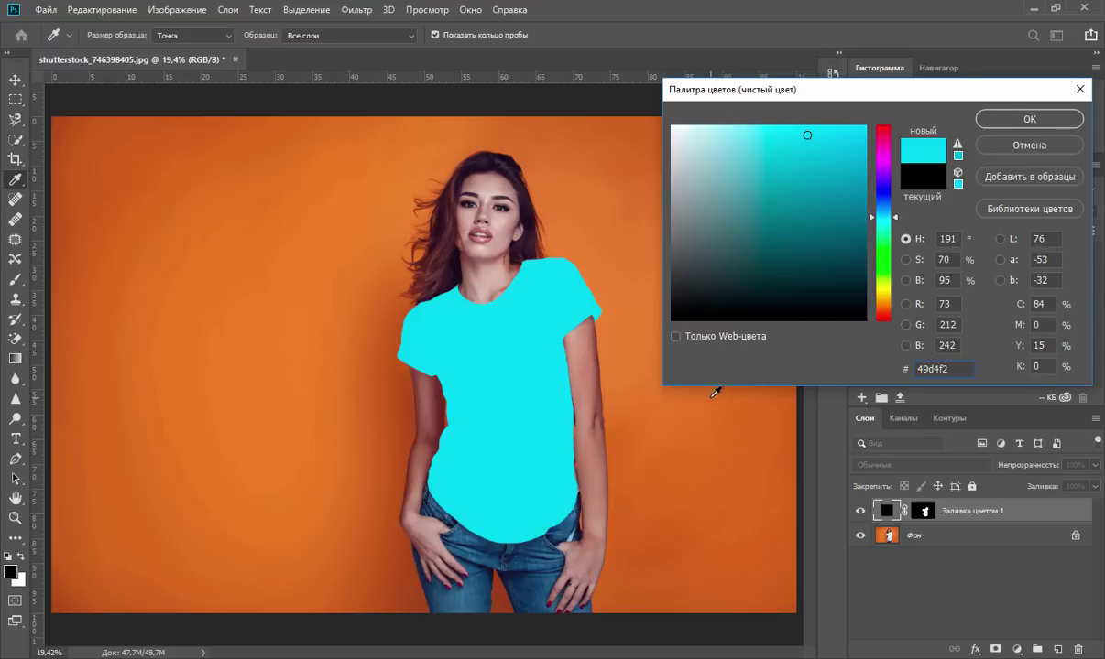
{"action": "left_click", "coordinate": [1029, 119]}
{"action": "key", "text": "w"}
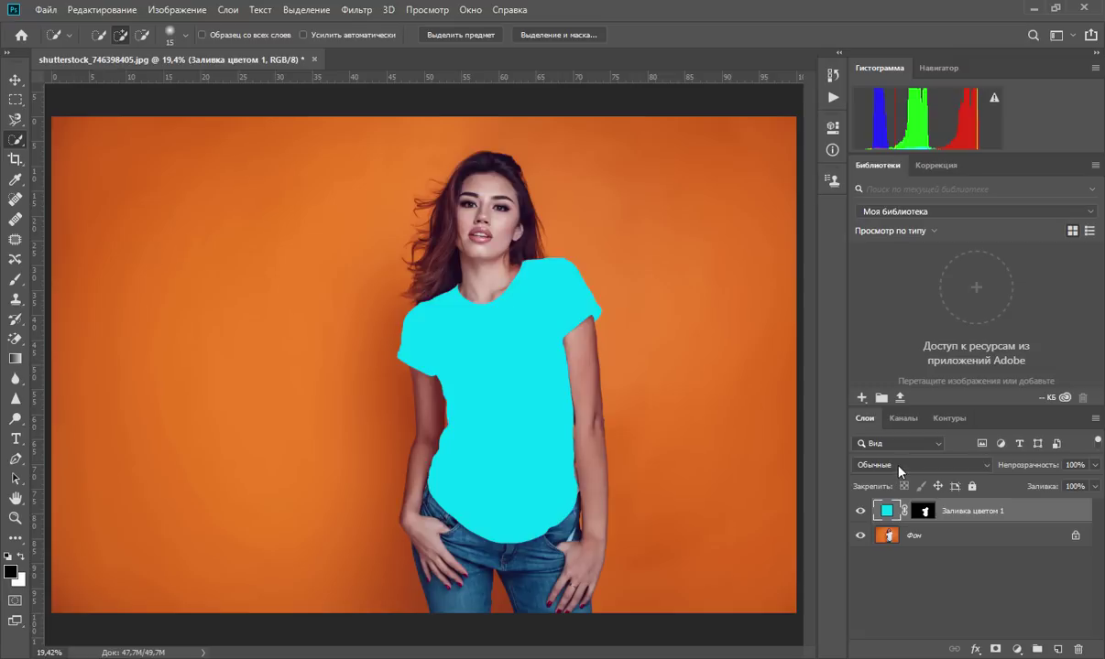
Set the cyan fill layer's blend mode to Умножение (Multiply) and toggle its visibility to compare
{"action": "left_click", "coordinate": [900, 467]}
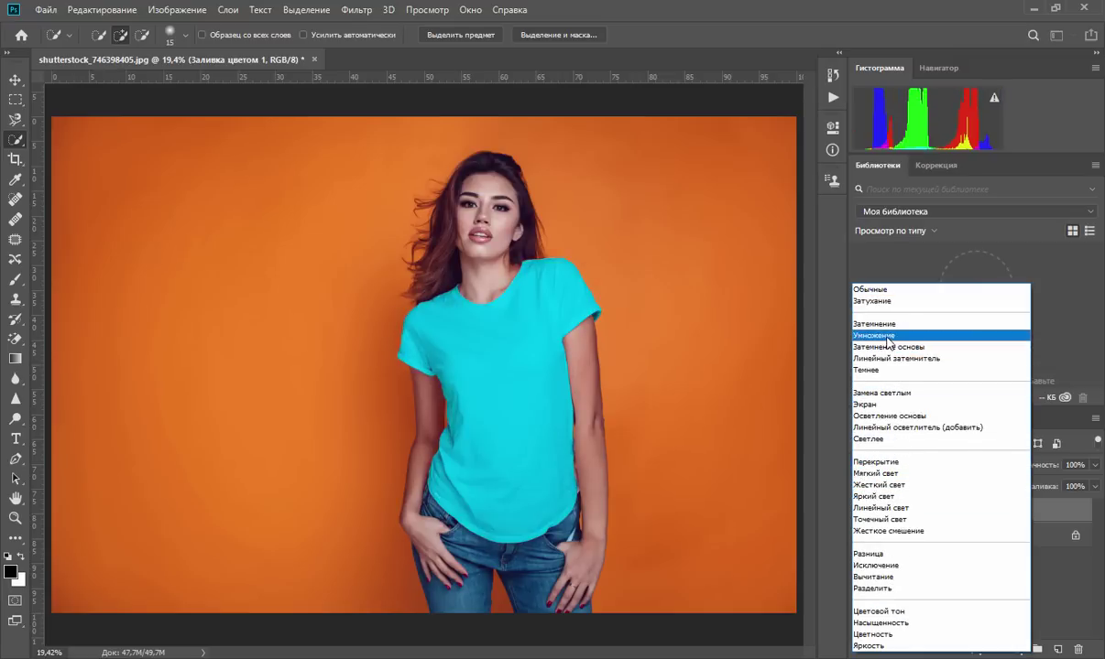
{"action": "left_click", "coordinate": [887, 336]}
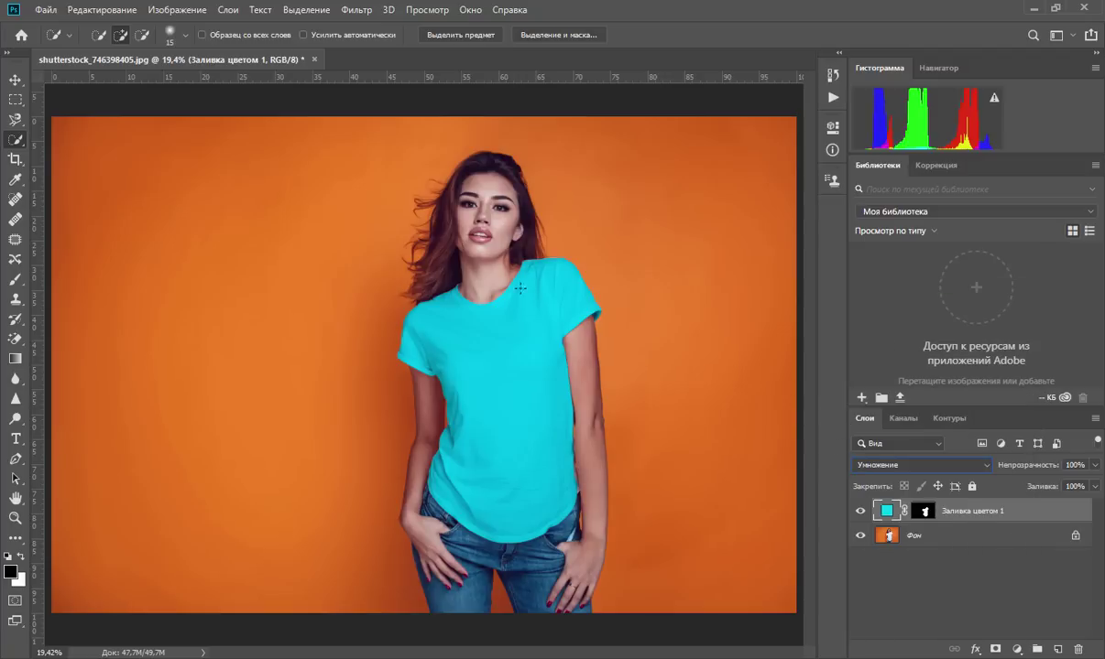
{"action": "left_click", "coordinate": [859, 511]}
Add a Curves layer and drag on the shirt to darken its midtones slightly
{"action": "left_click", "coordinate": [1016, 649]}
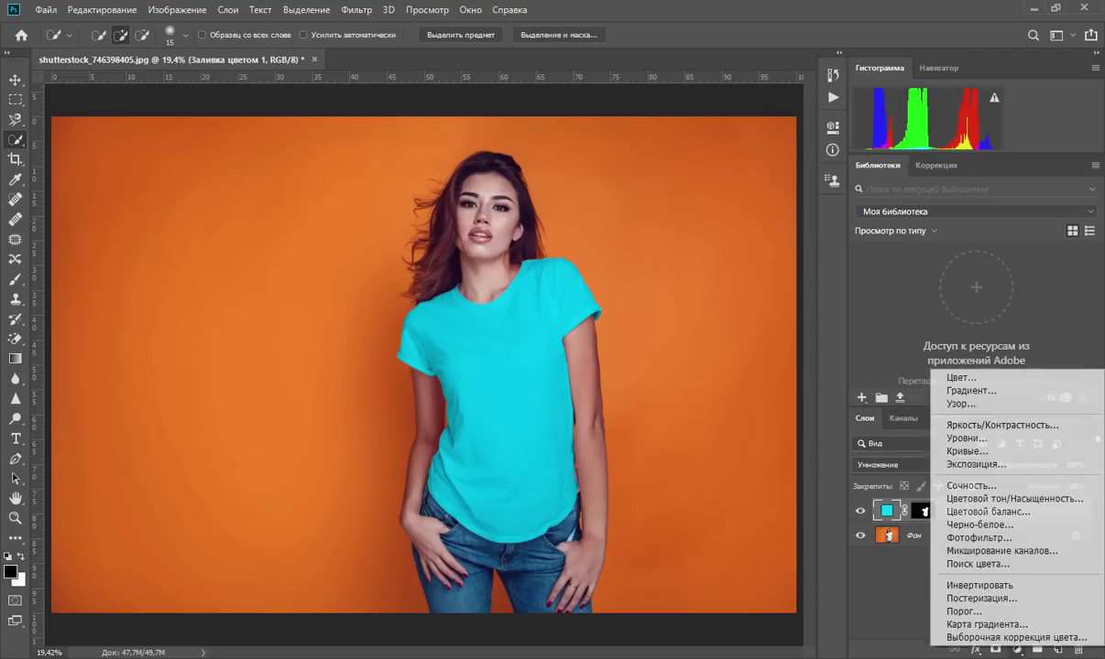
{"action": "left_click", "coordinate": [966, 451]}
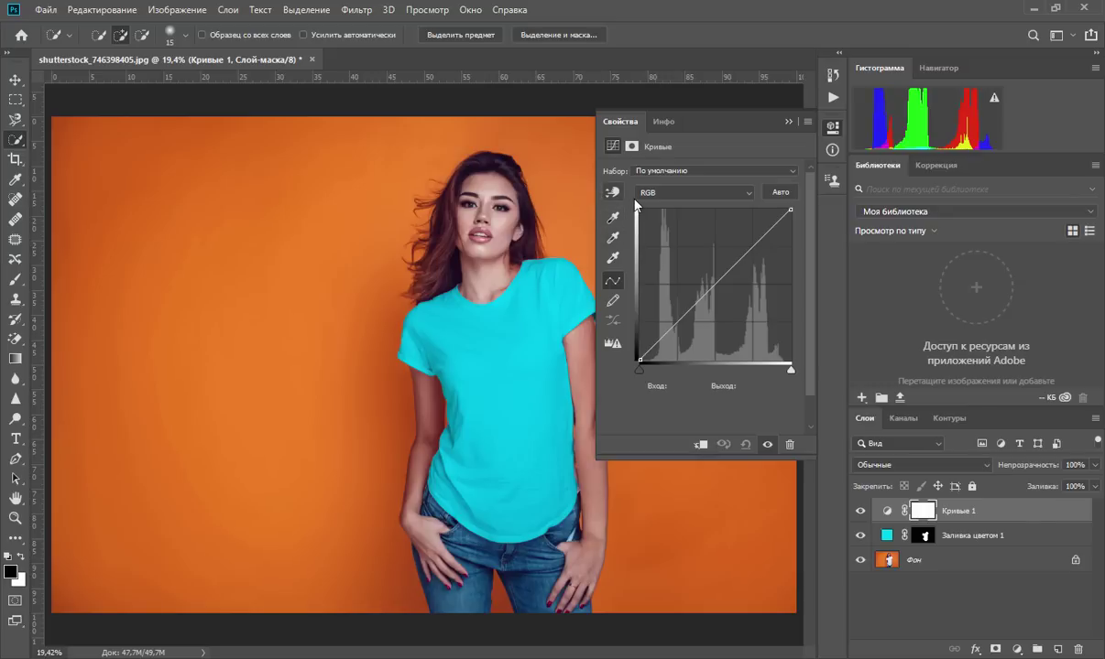
{"action": "left_click", "coordinate": [611, 191]}
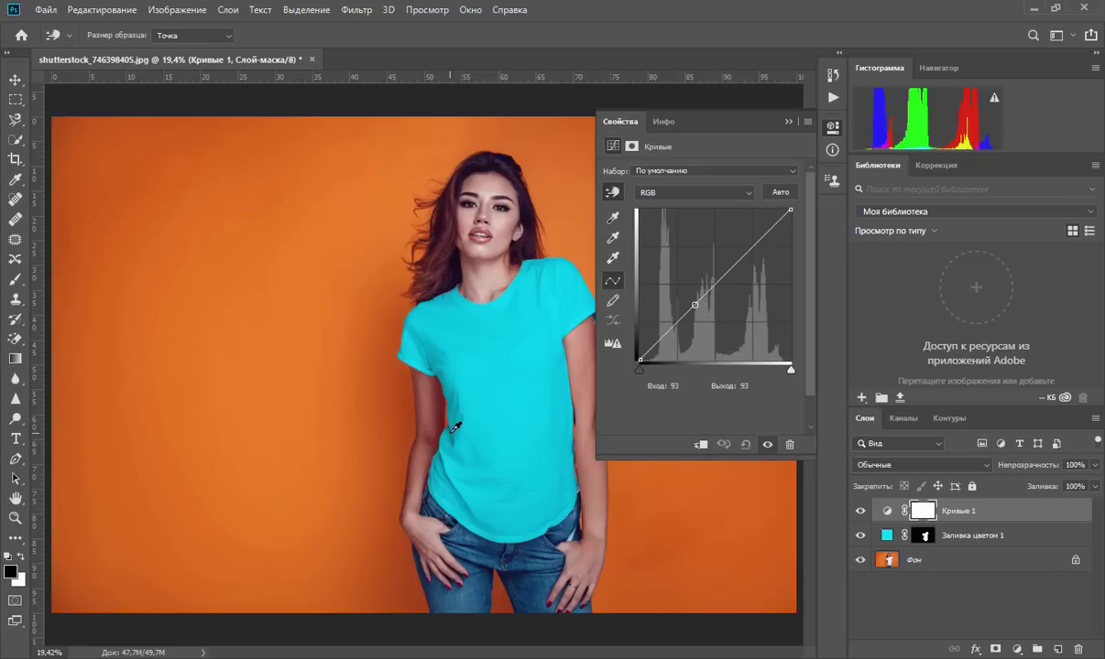
{"action": "left_click_drag", "start_coordinate": [454, 431], "coordinate": [456, 440]}
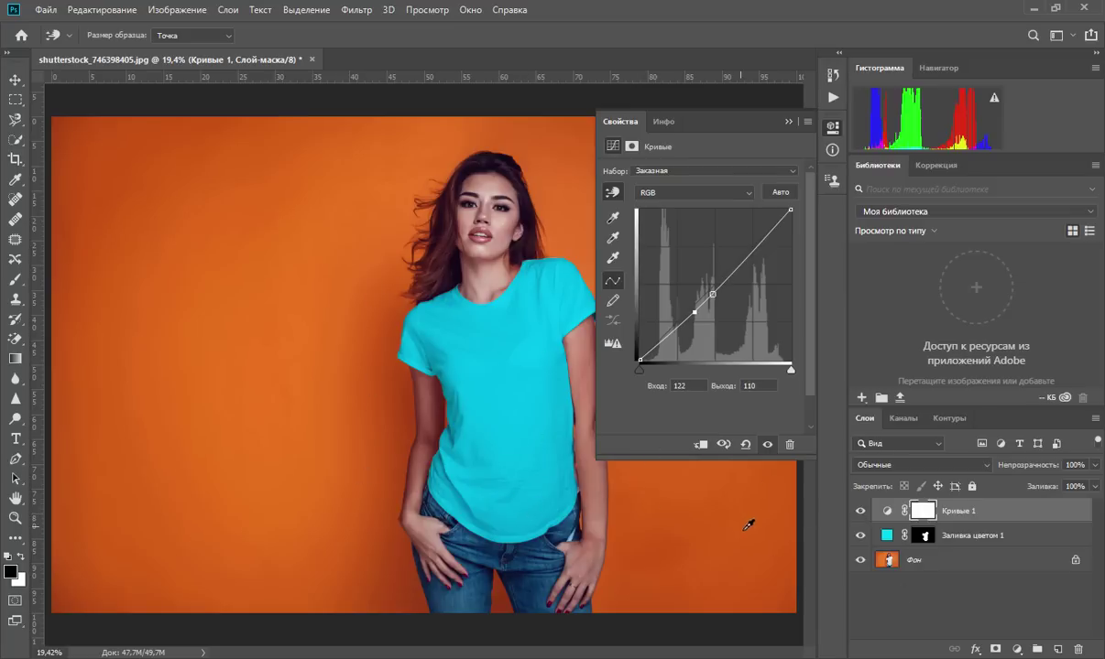
Clip Кривые 1 to the fill layer and add a shirt-tone point mapping input 174 to output 152
{"action": "left_click", "coordinate": [891, 522], "text": "alt"}
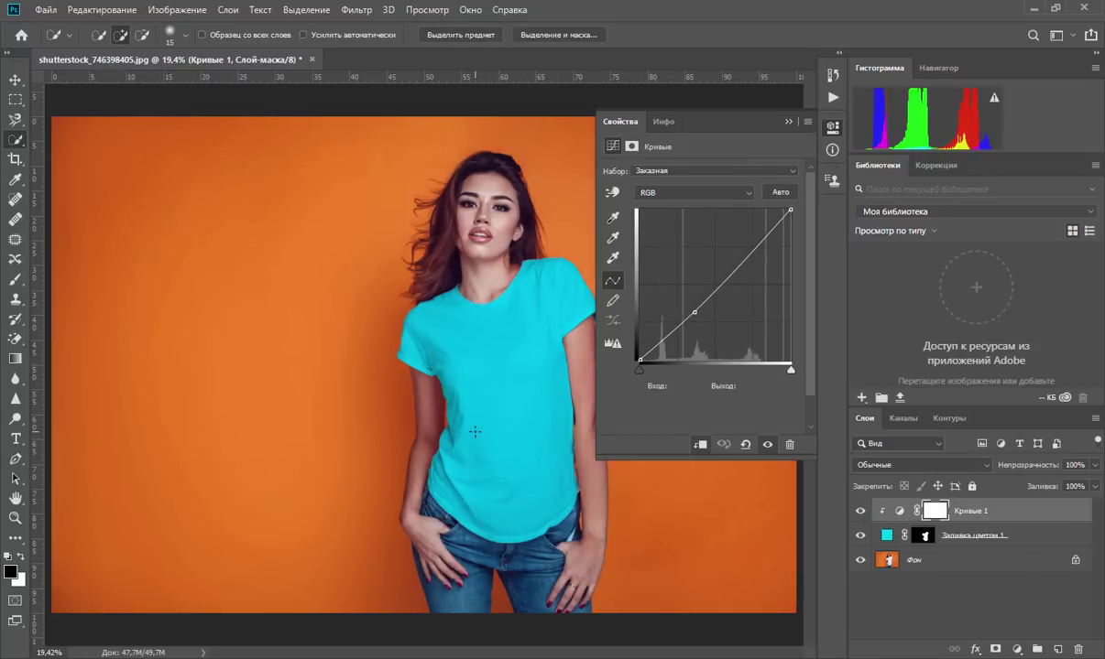
{"action": "left_click", "coordinate": [611, 192]}
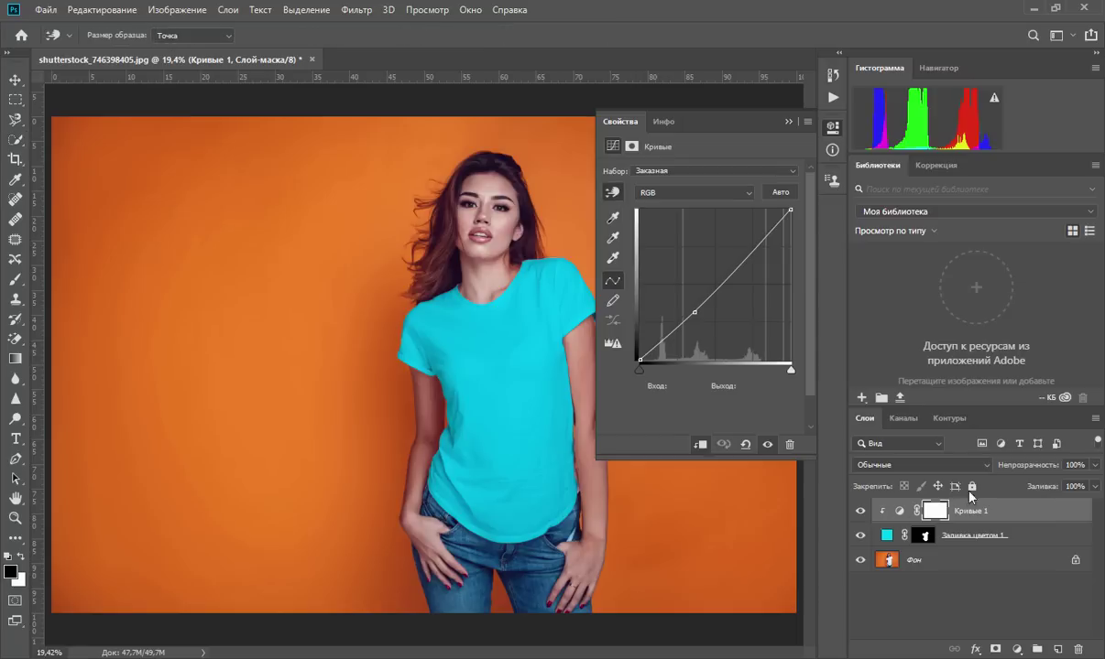
{"action": "left_click_drag", "start_coordinate": [449, 421], "coordinate": [451, 429]}
{"action": "left_click_drag", "start_coordinate": [458, 431], "coordinate": [455, 445]}
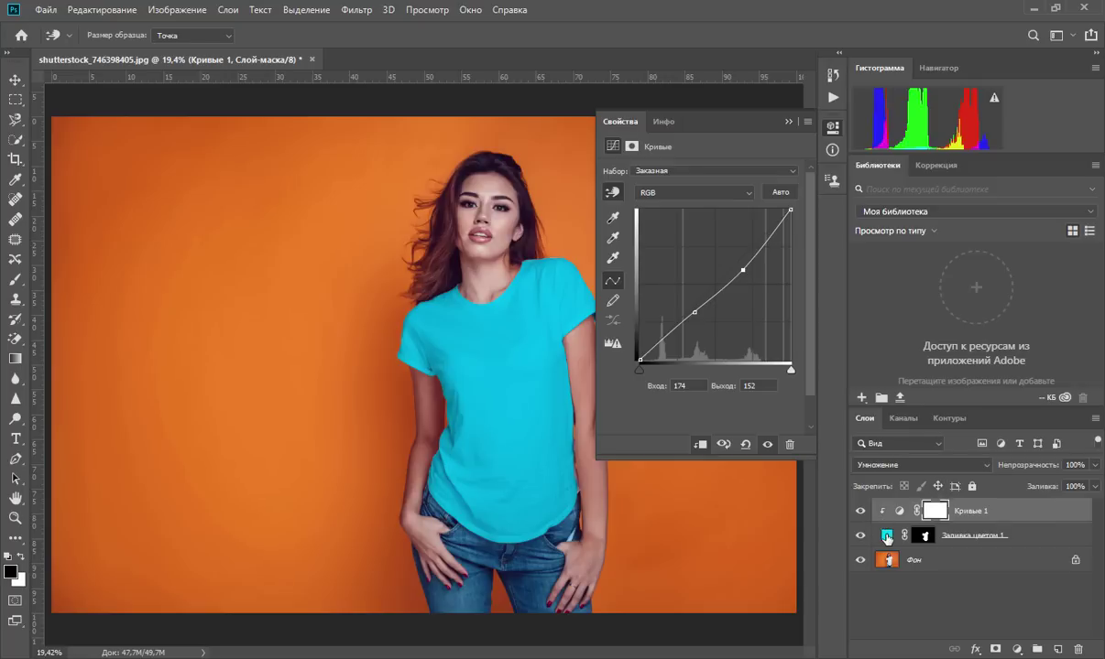
Preview teal, green, magenta and blue on the shirt, then set the fill to light cyan 6fe1ef
{"action": "double_click", "coordinate": [886, 538]}
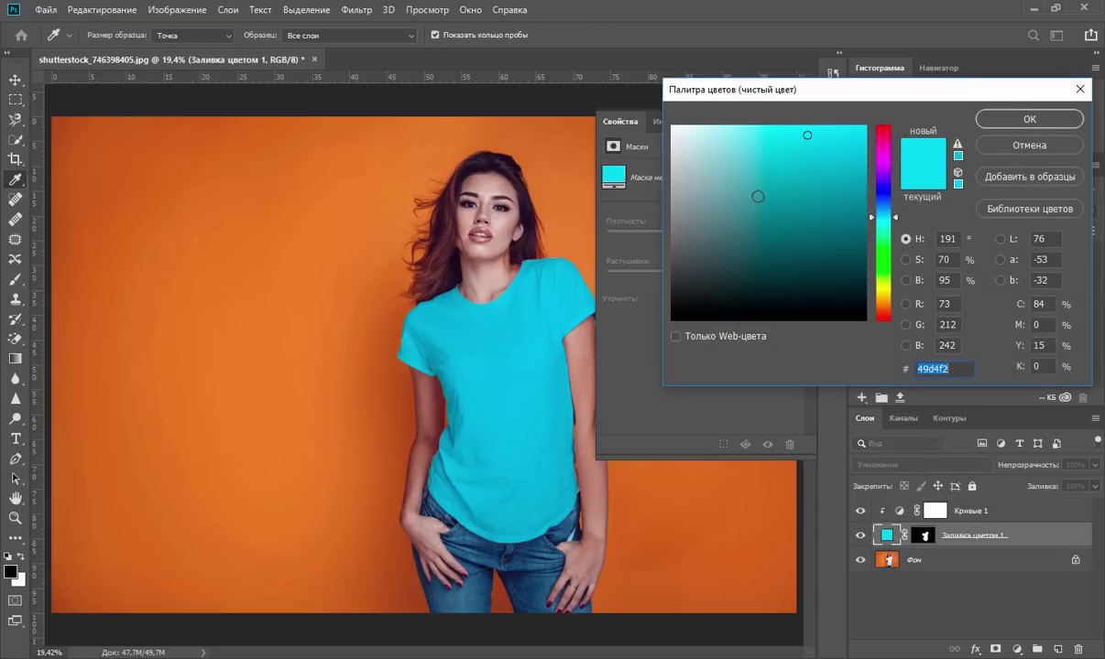
{"action": "left_click", "coordinate": [788, 222]}
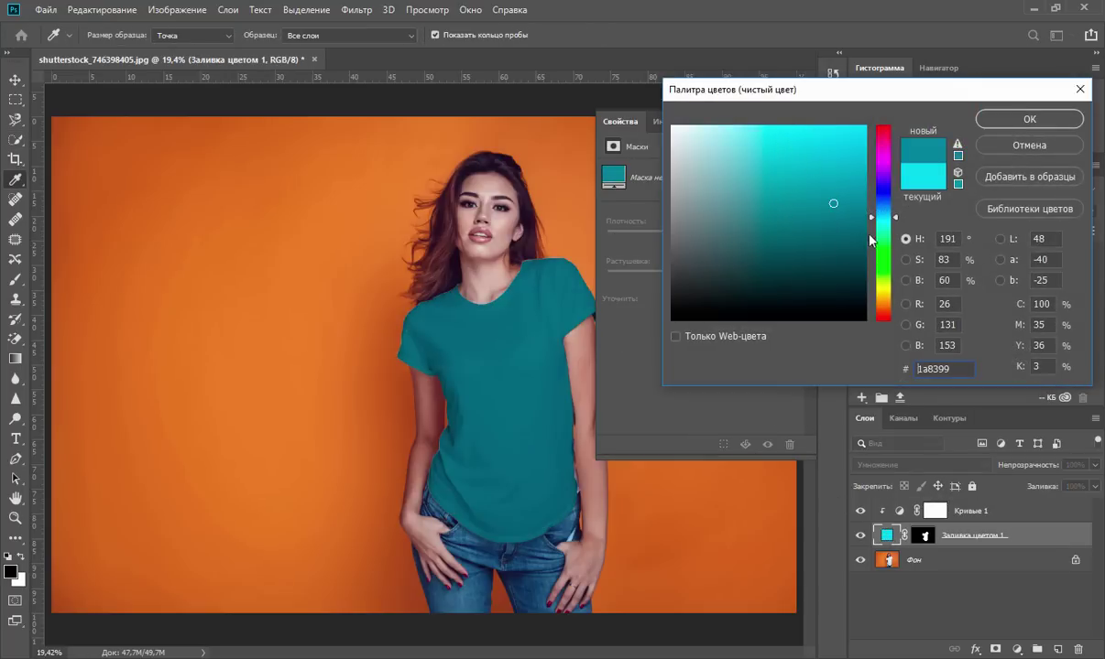
{"action": "left_click_drag", "start_coordinate": [883, 217], "coordinate": [883, 247]}
{"action": "left_click_drag", "start_coordinate": [877, 177], "coordinate": [883, 160]}
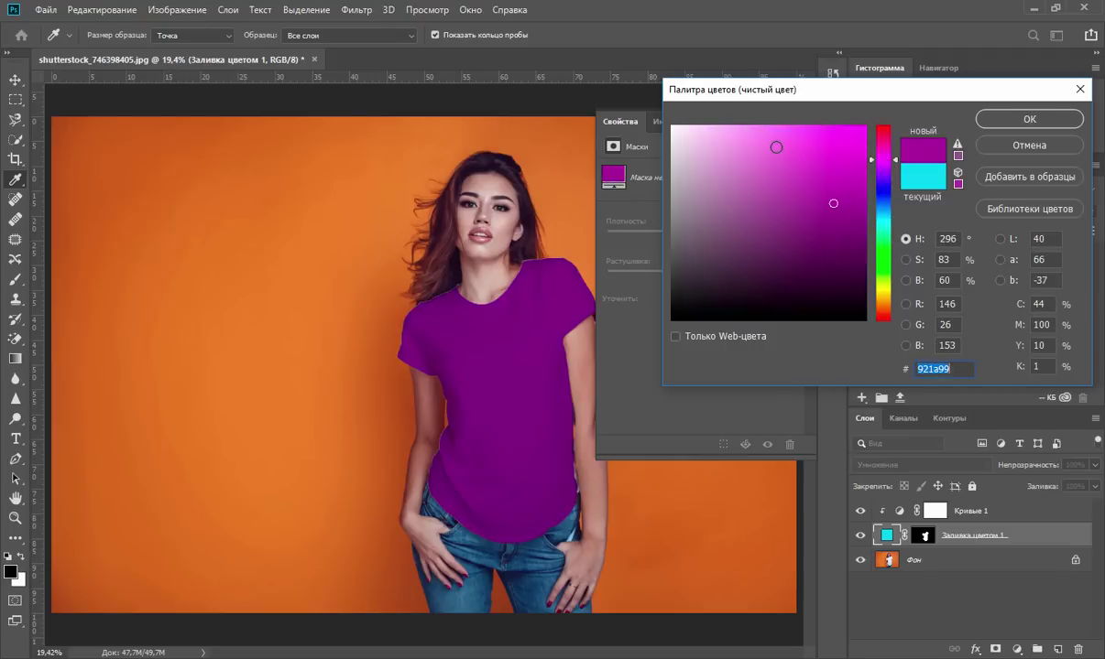
{"action": "left_click_drag", "start_coordinate": [779, 137], "coordinate": [832, 144]}
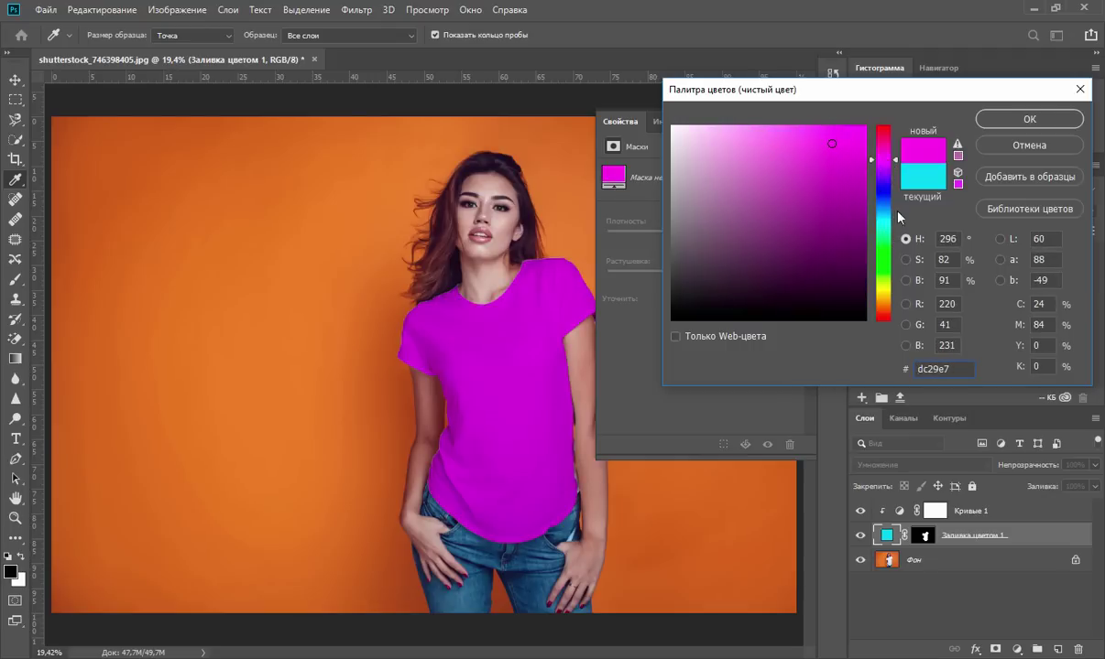
{"action": "left_click_drag", "start_coordinate": [886, 195], "coordinate": [887, 212]}
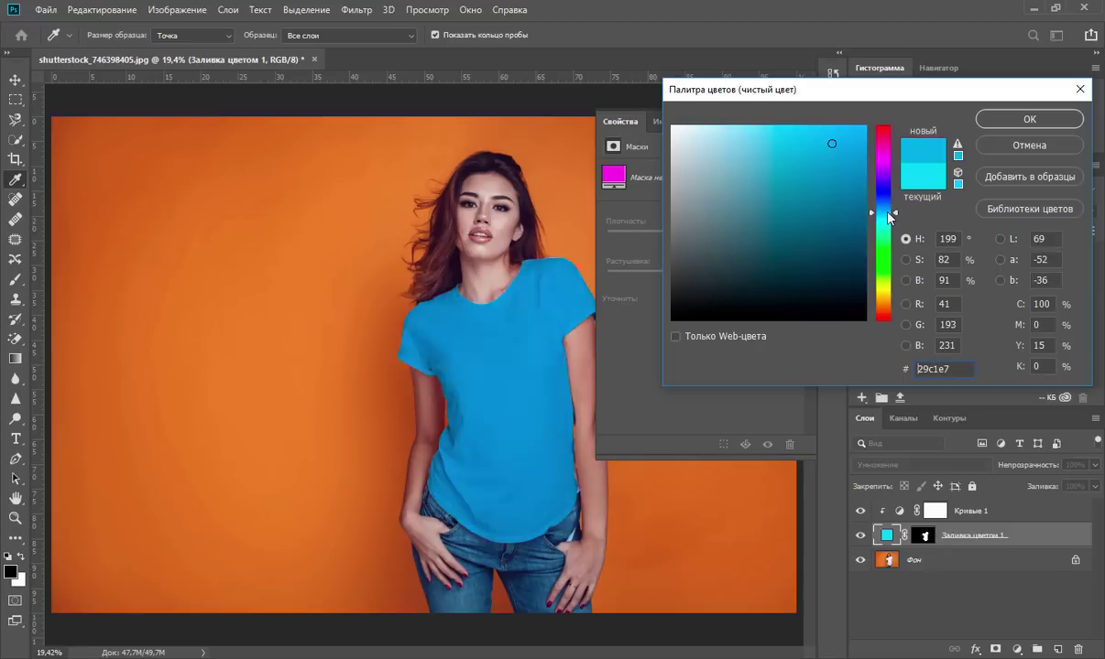
{"action": "type", "text": "6fe1ef"}
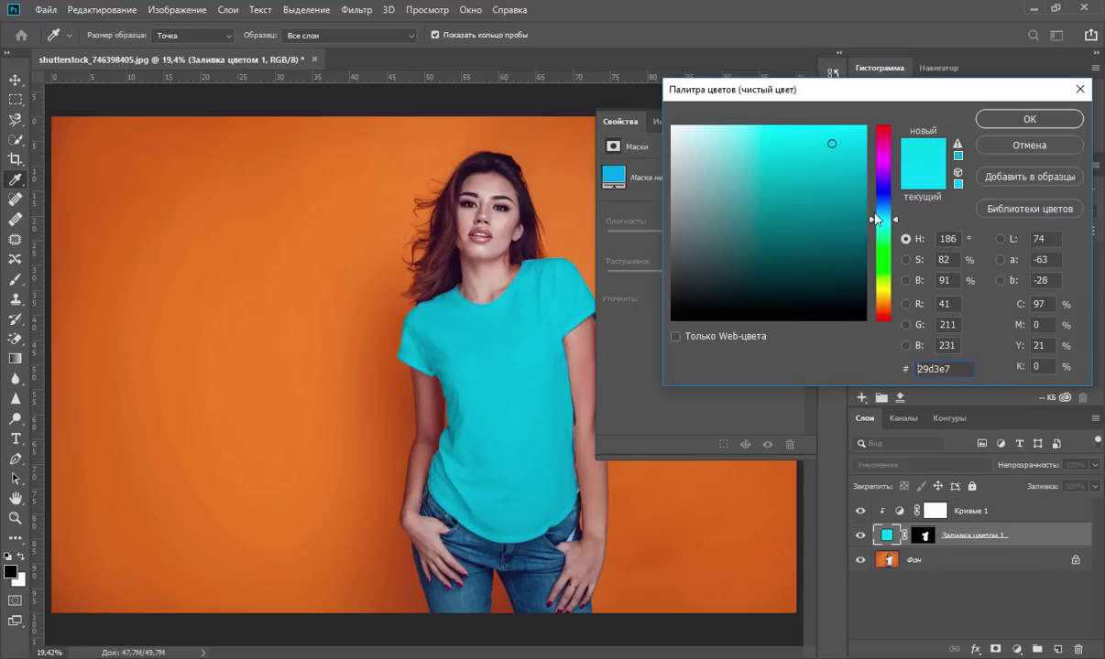
{"action": "left_click", "coordinate": [1007, 119]}
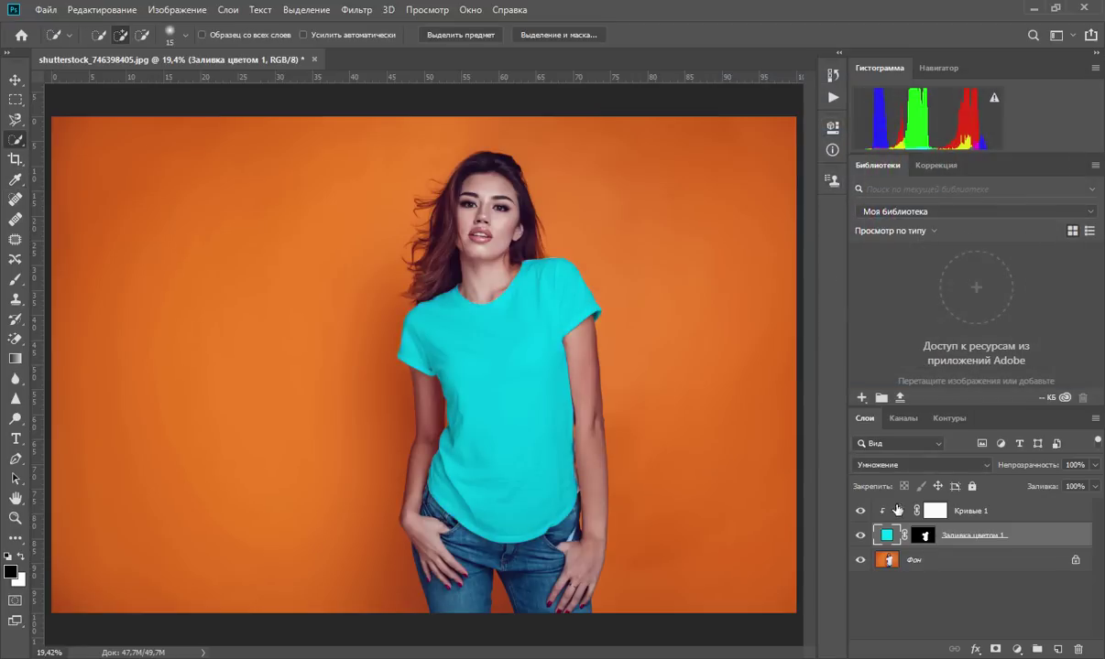
Bend Кривые 1 into an S-curve: lower point down, upper point lifting input 162 to 175
{"action": "double_click", "coordinate": [900, 511]}
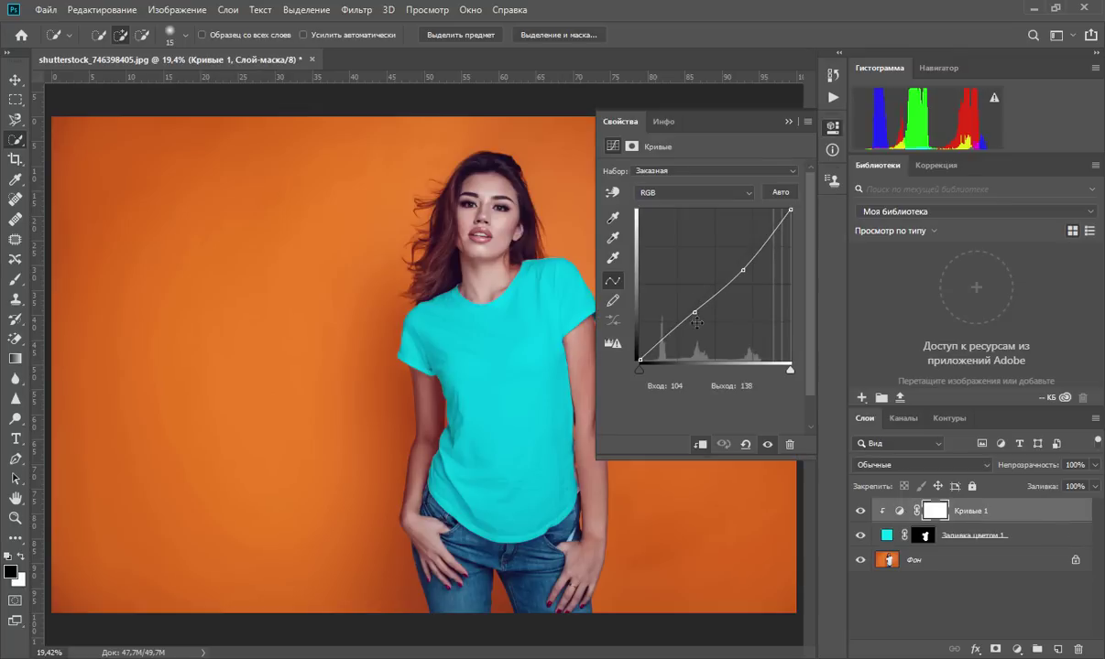
{"action": "left_click_drag", "start_coordinate": [692, 314], "coordinate": [684, 336]}
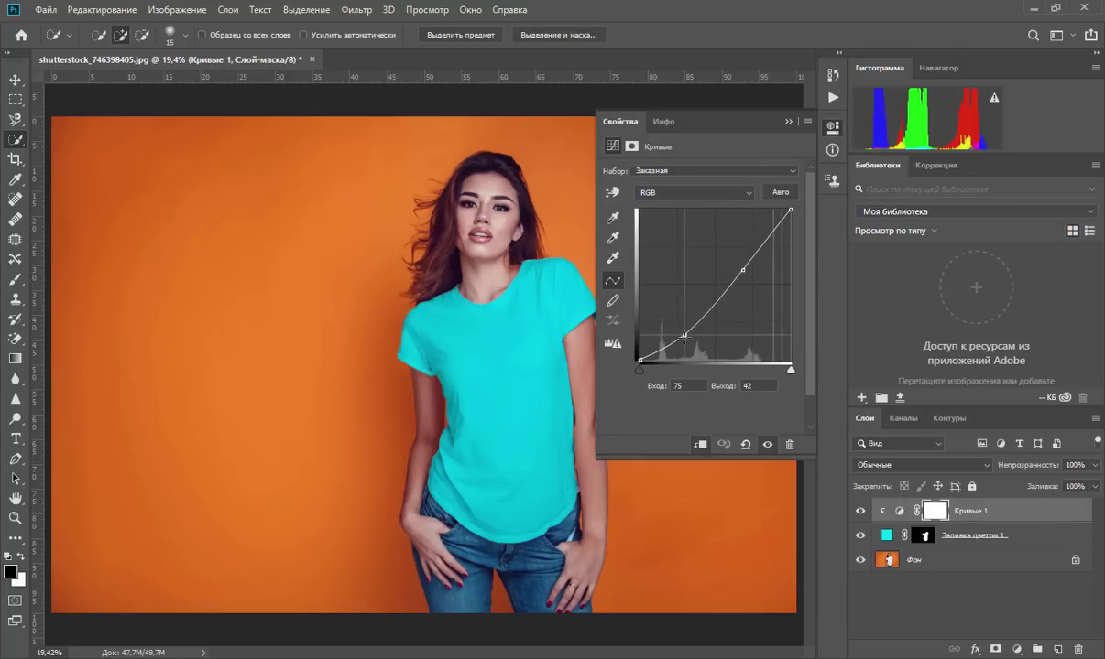
{"action": "left_click_drag", "start_coordinate": [740, 271], "coordinate": [735, 256]}
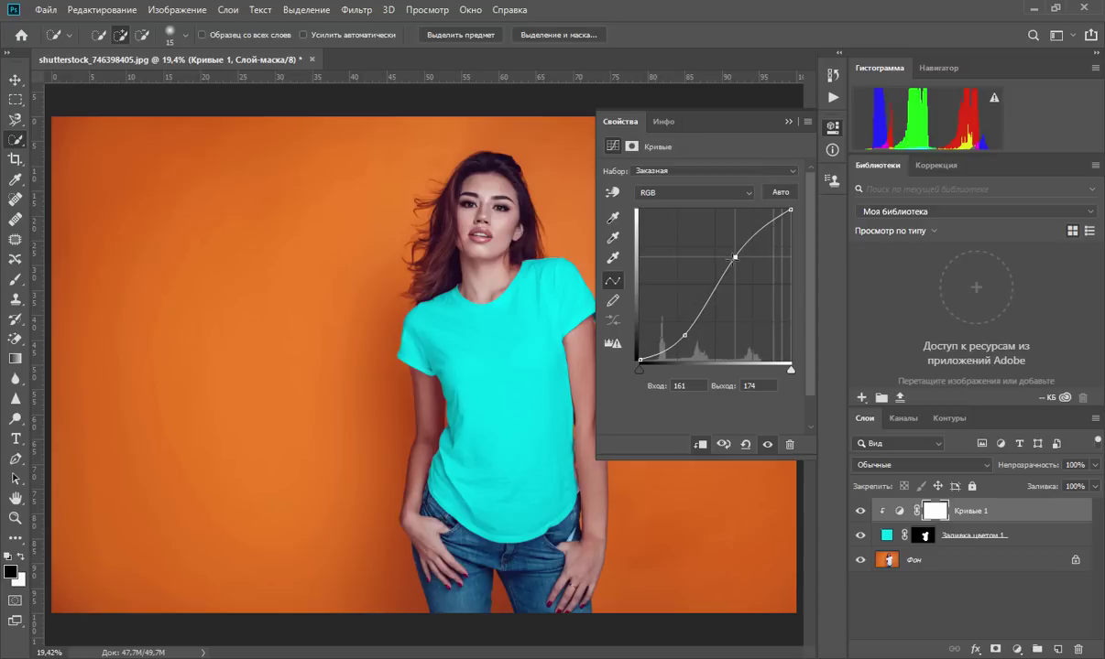
{"action": "left_click_drag", "start_coordinate": [684, 336], "coordinate": [682, 330]}
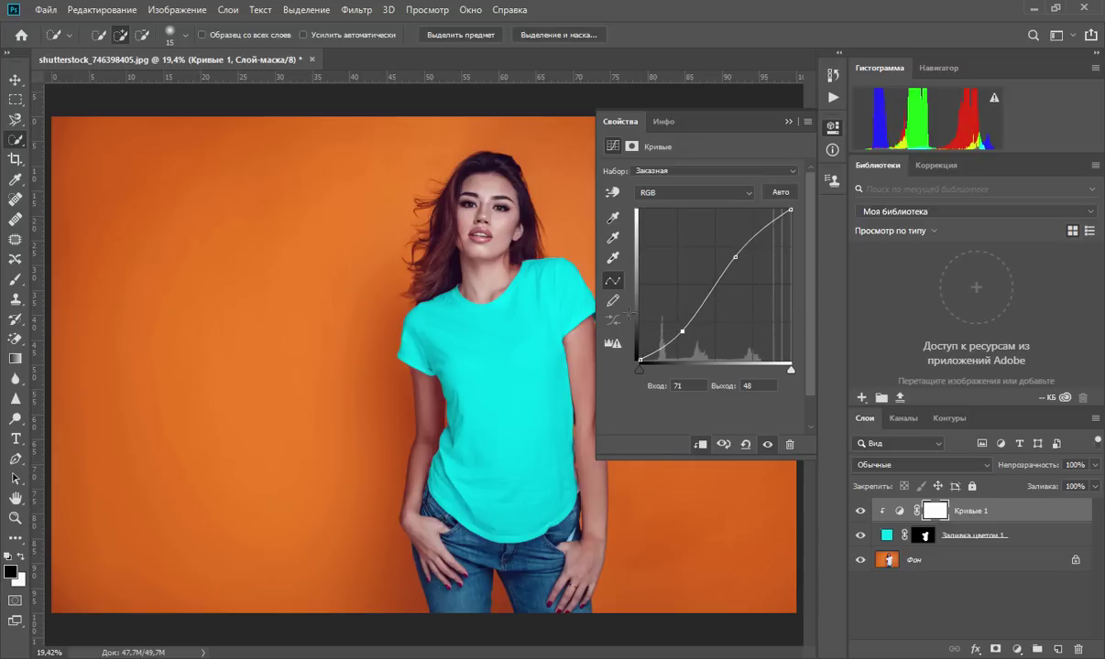
{"action": "left_click", "coordinate": [736, 257]}
Change the shirt's fill colour to dark grey 404040 in the Color Picker
{"action": "left_click", "coordinate": [798, 123]}
{"action": "left_click", "coordinate": [889, 537]}
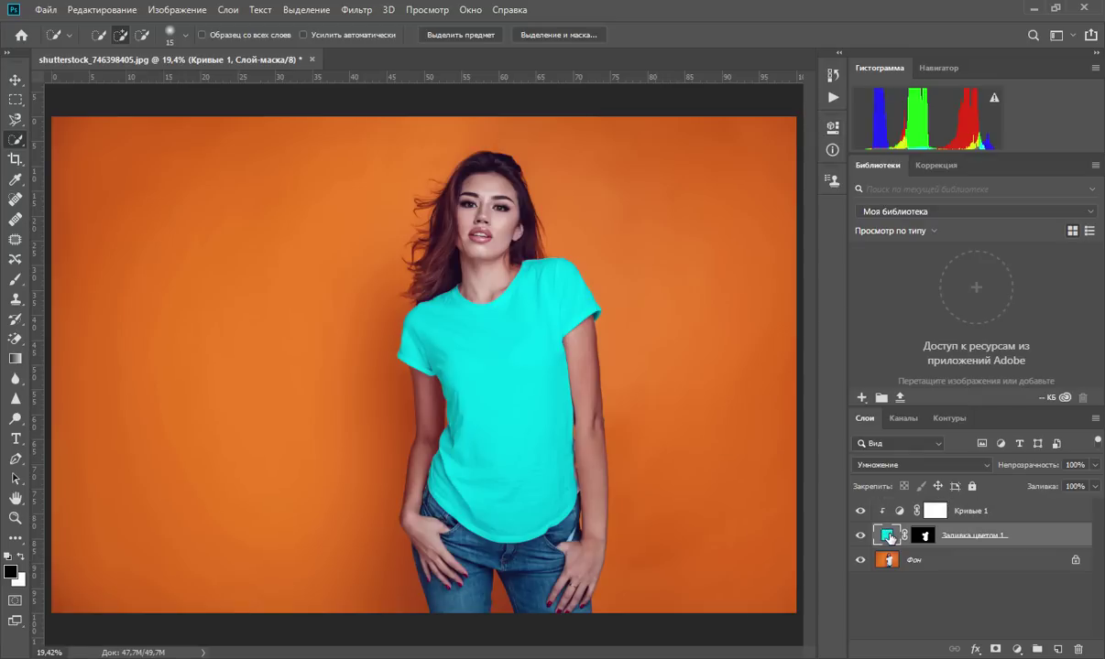
{"action": "double_click", "coordinate": [890, 538]}
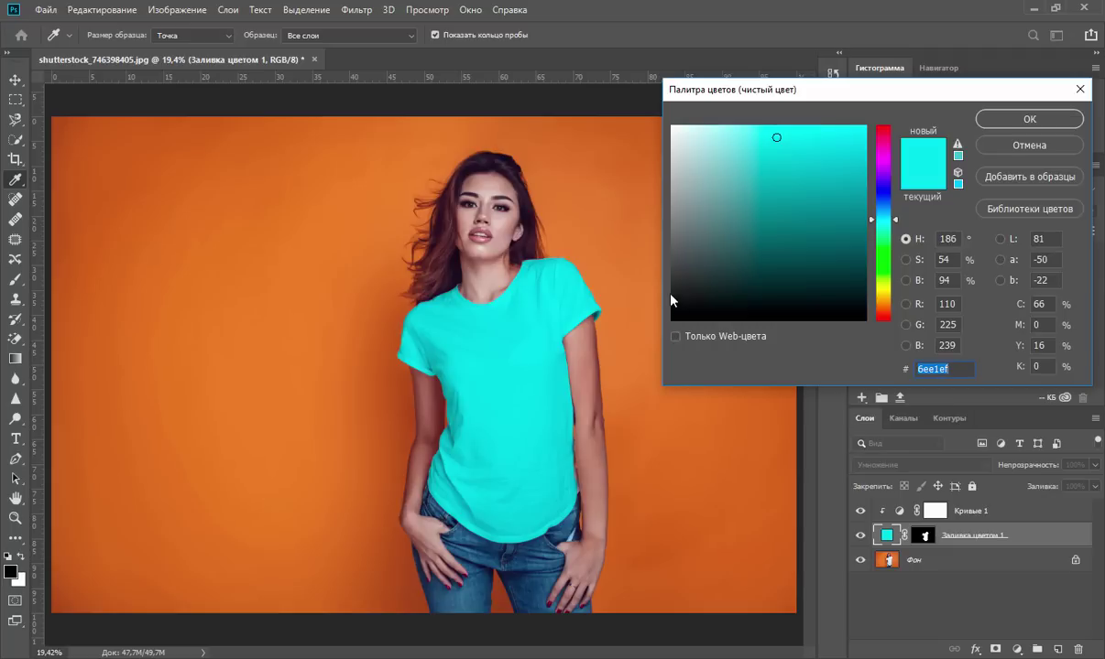
{"action": "left_click", "coordinate": [674, 289]}
{"action": "left_click", "coordinate": [671, 281]}
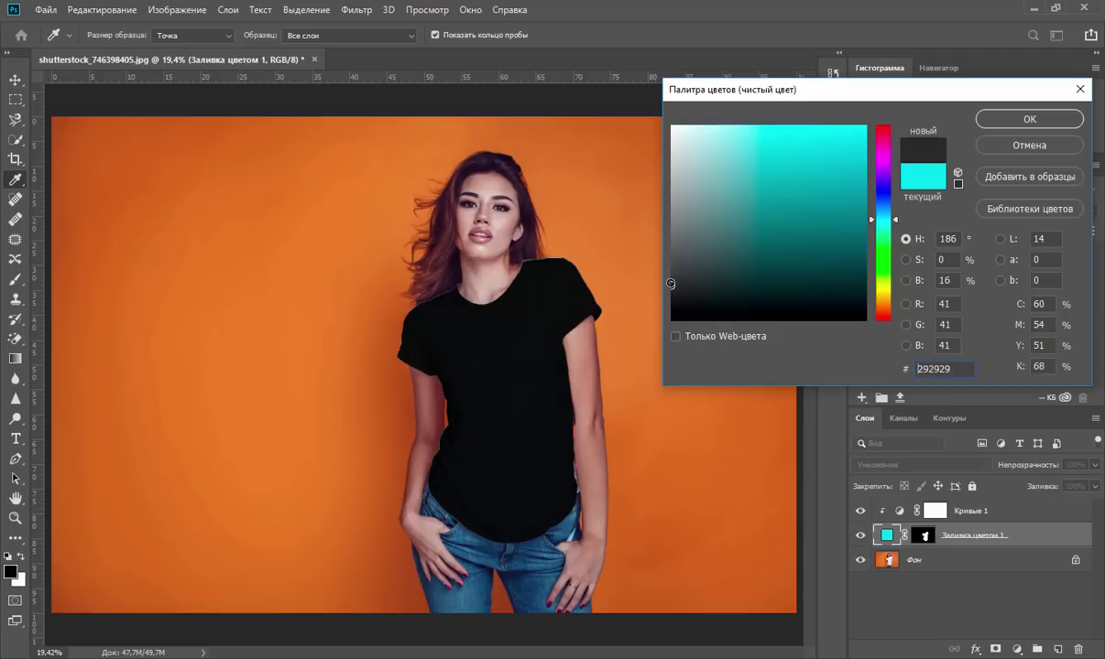
{"action": "left_click", "coordinate": [671, 272]}
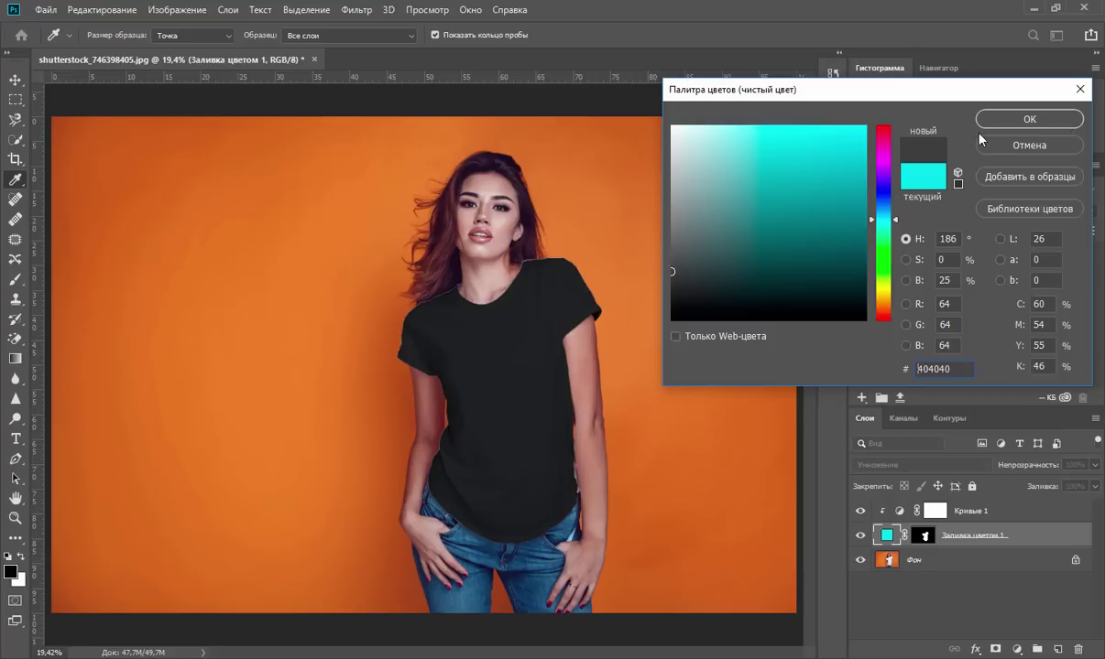
{"action": "left_click", "coordinate": [1008, 120]}
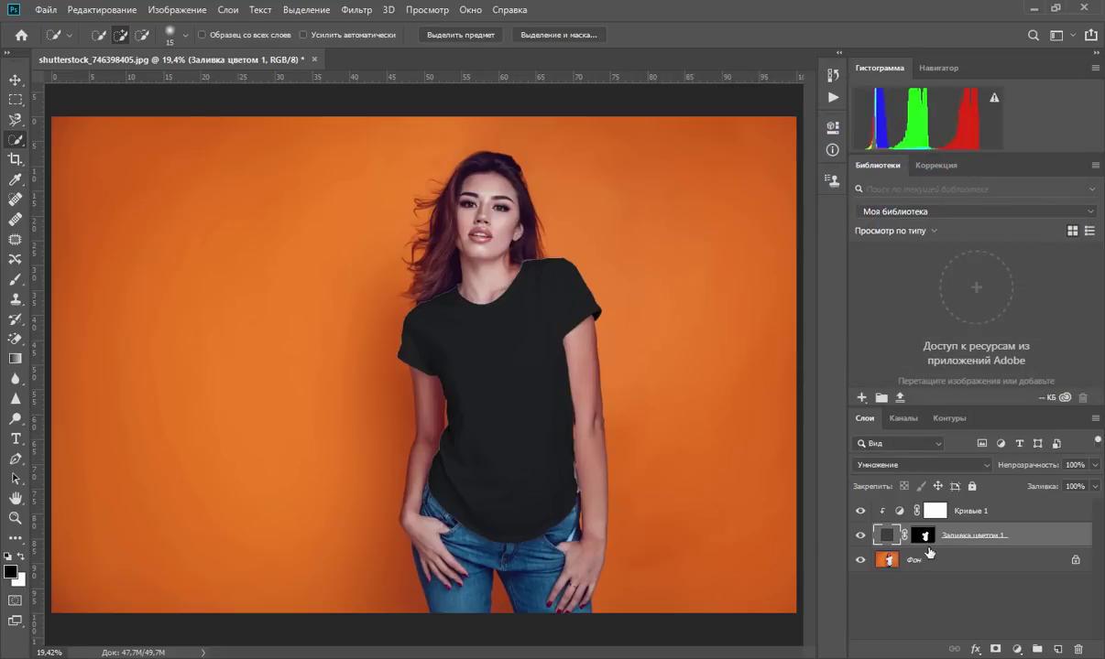
Toggle Кривые 1 to compare, then lower its shadow point and raise its highlight point for the dark shirt
{"action": "left_click", "coordinate": [860, 511]}
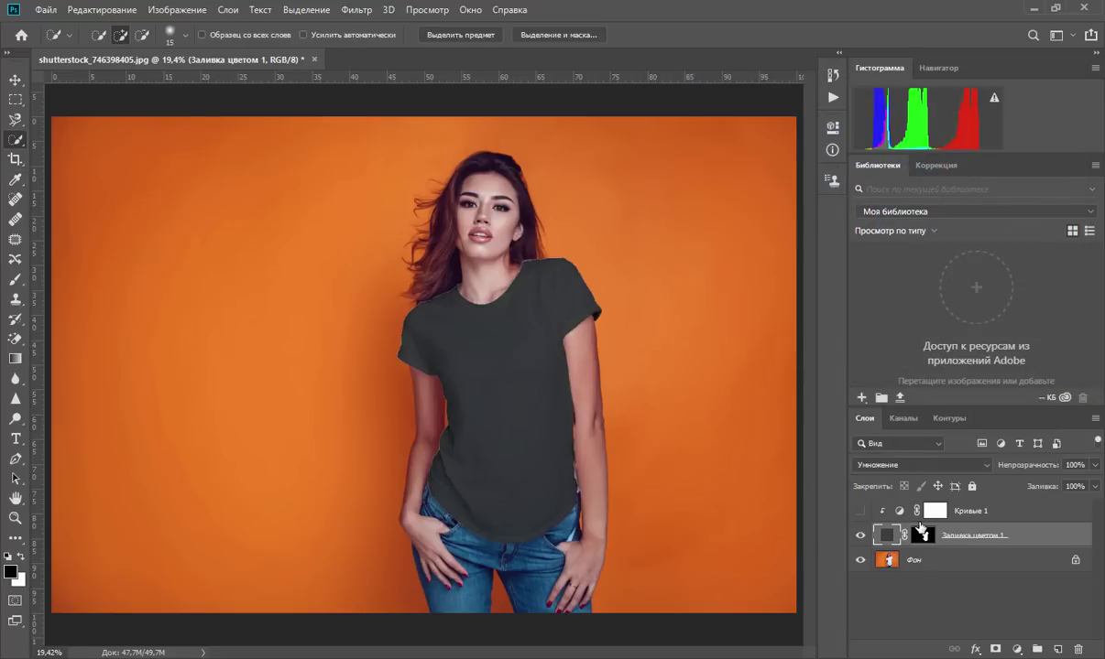
{"action": "left_click", "coordinate": [860, 511]}
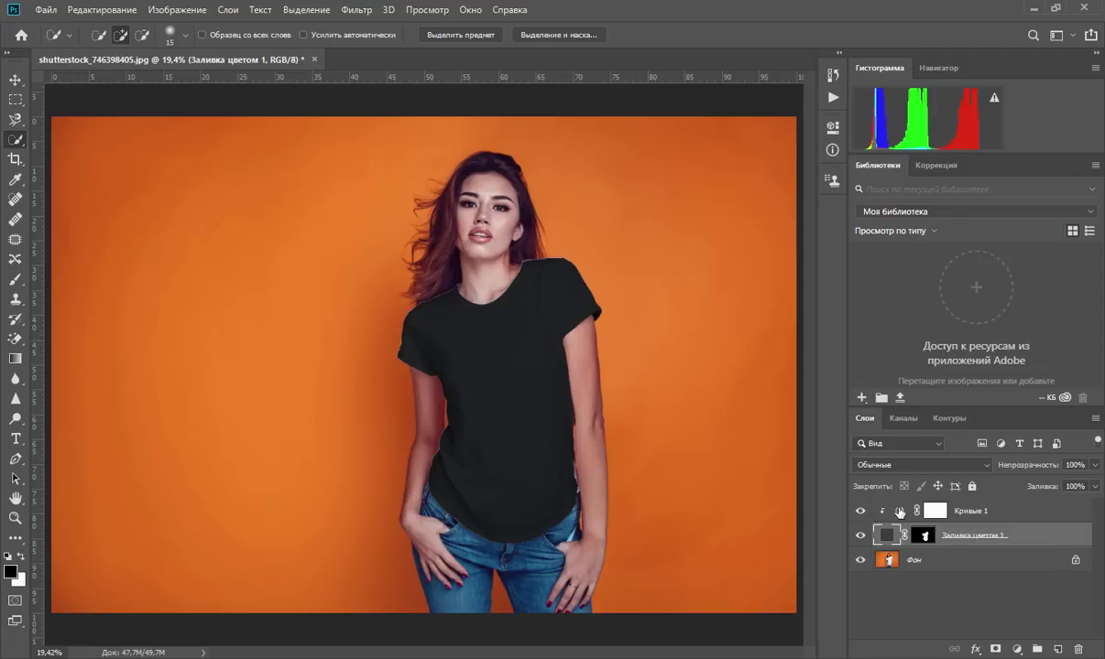
{"action": "double_click", "coordinate": [900, 511]}
{"action": "left_click_drag", "start_coordinate": [689, 296], "coordinate": [685, 339]}
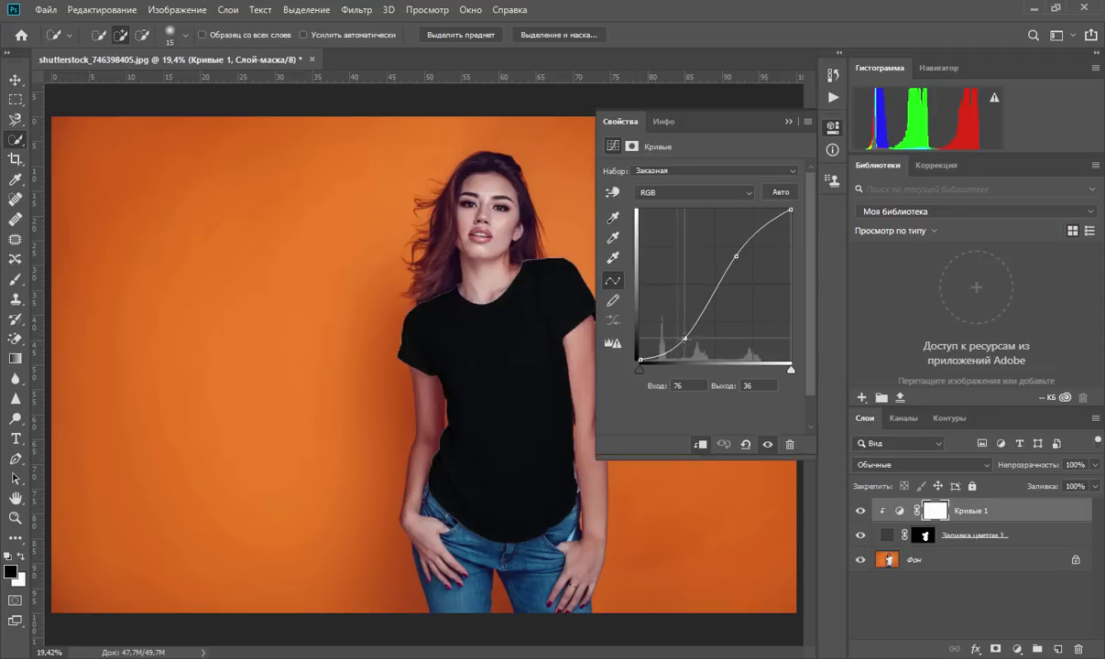
{"action": "left_click_drag", "start_coordinate": [735, 256], "coordinate": [736, 245]}
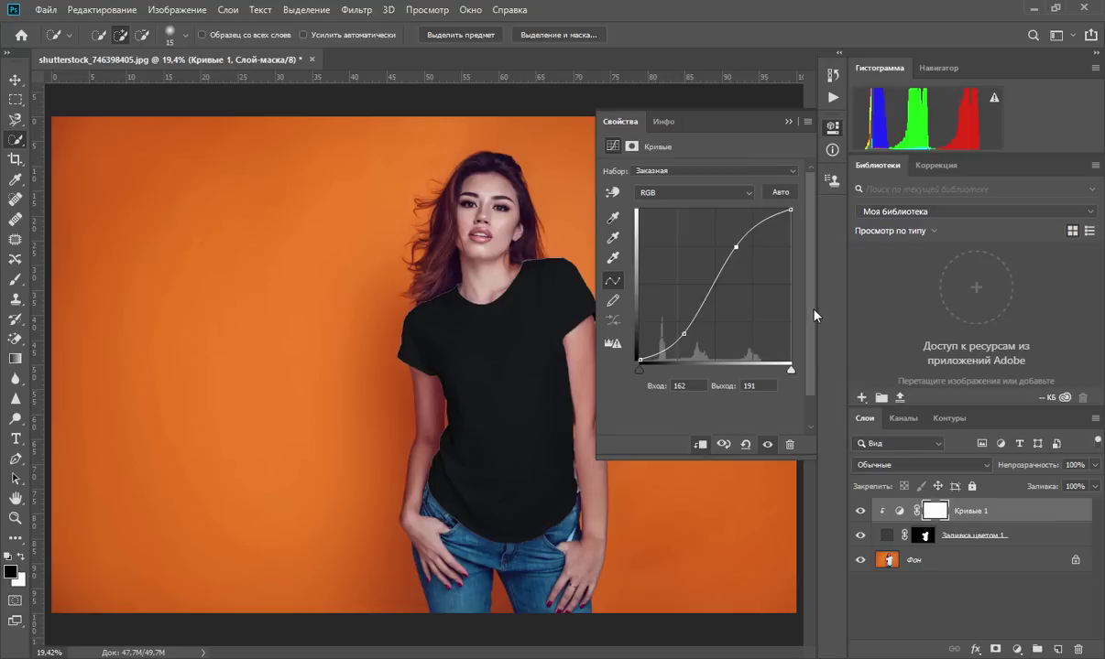
{"action": "left_click", "coordinate": [787, 121]}
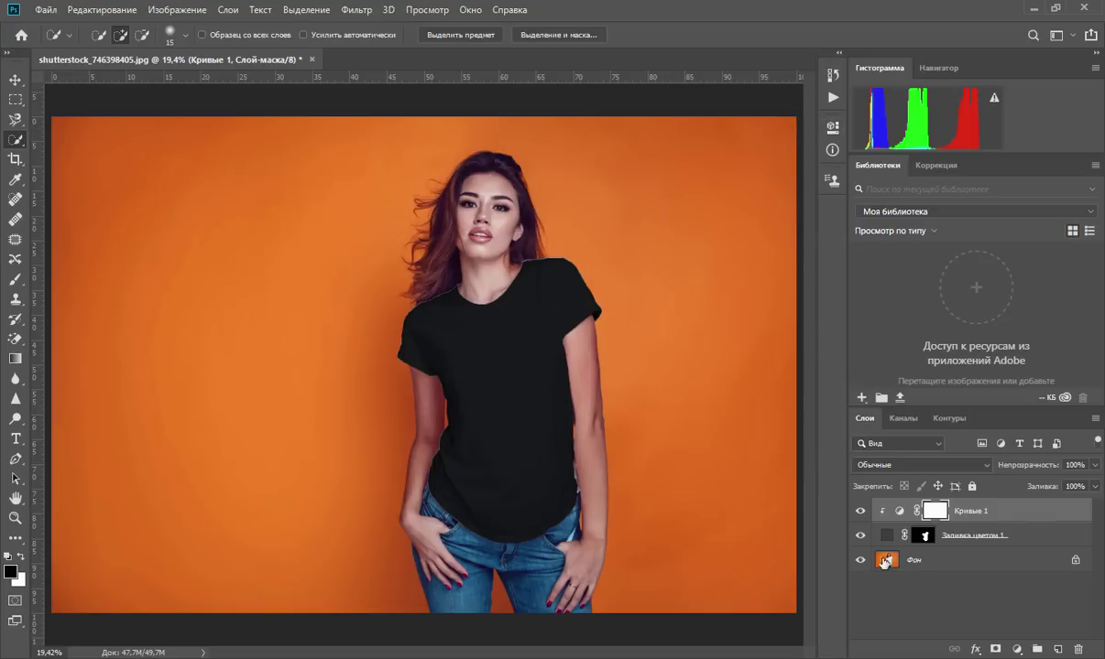
Preview red and teal, then set the shirt's fill colour to light cyan 66c4eb
{"action": "double_click", "coordinate": [886, 535]}
{"action": "left_click", "coordinate": [813, 184]}
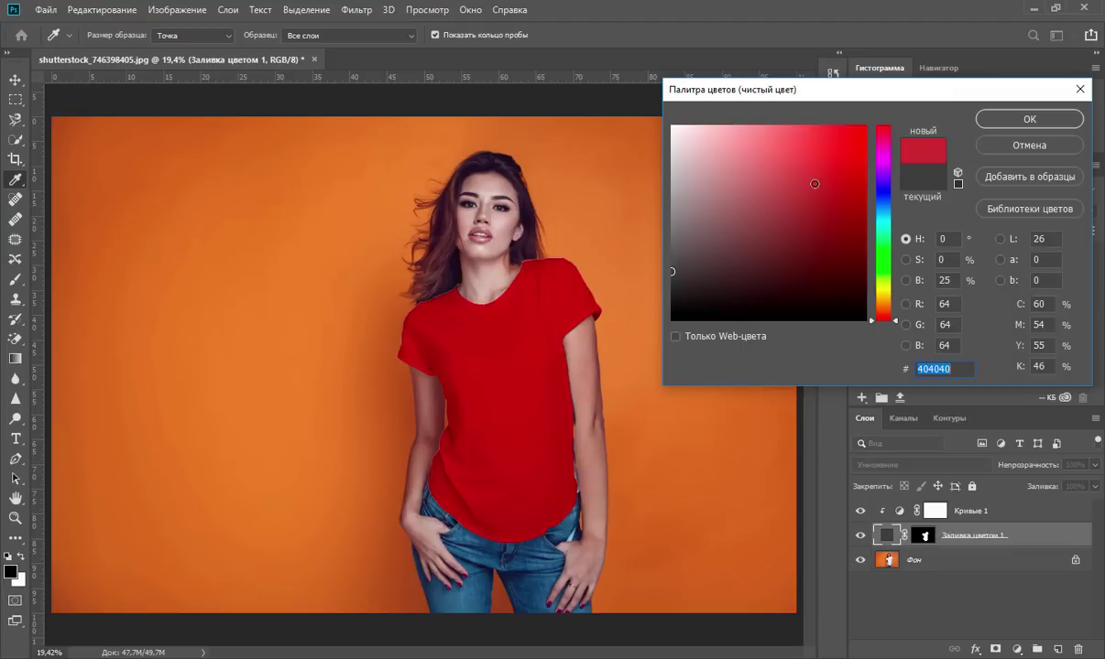
{"action": "left_click_drag", "start_coordinate": [883, 223], "coordinate": [883, 213]}
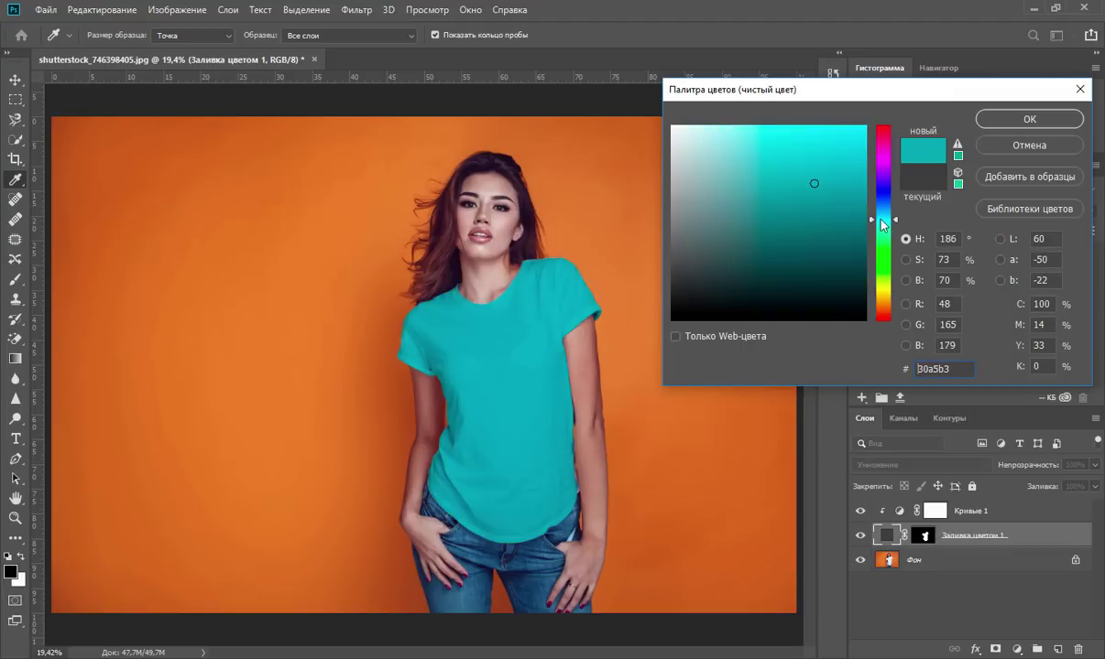
{"action": "left_click", "coordinate": [780, 140]}
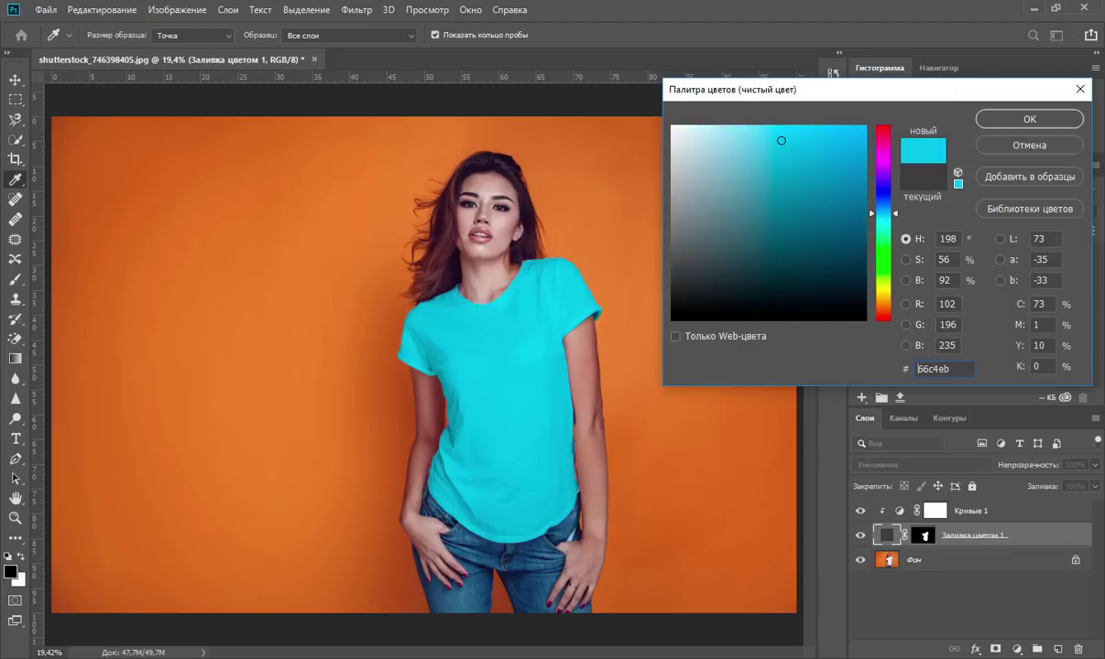
{"action": "left_click", "coordinate": [1022, 122]}
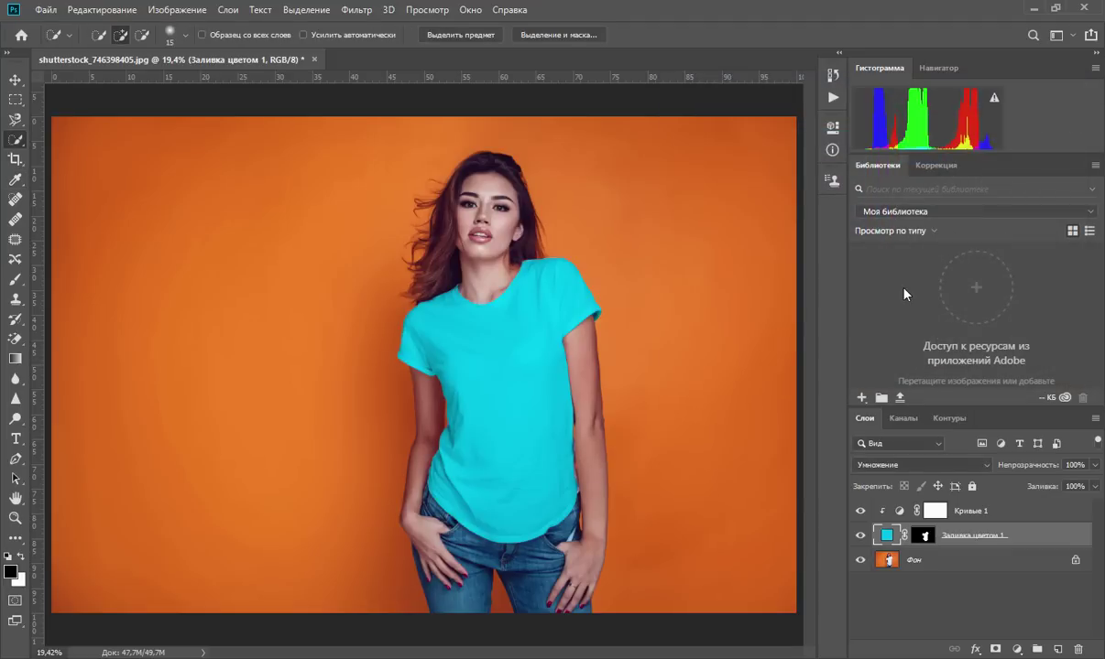